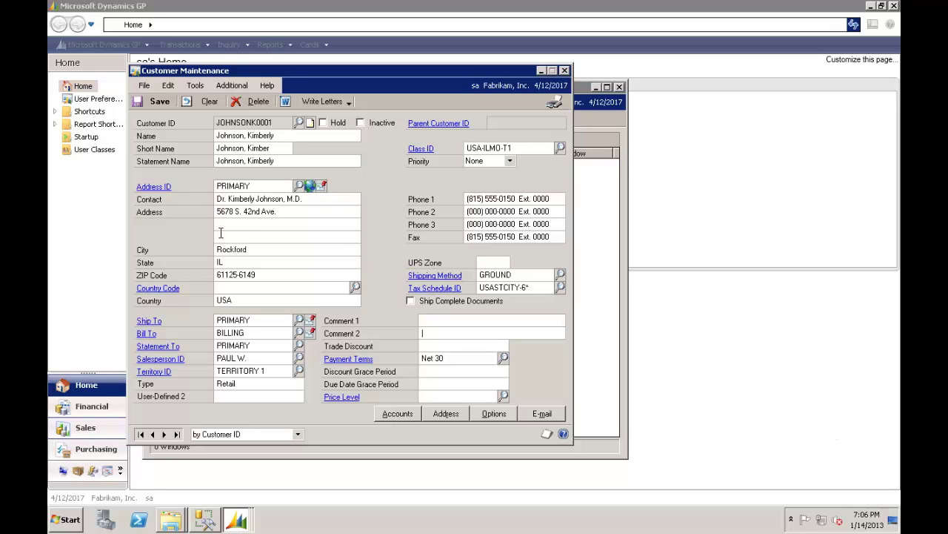
- Review the customer's city, third address line, trade discount and Comment 2 fields in Customer Maintenance
double_click(241, 249)
left_click(241, 237)
left_click(487, 343)
left_click(485, 330)
- Bring Extender forward and list the Windows resources under Tenant Solution
left_click(597, 359)
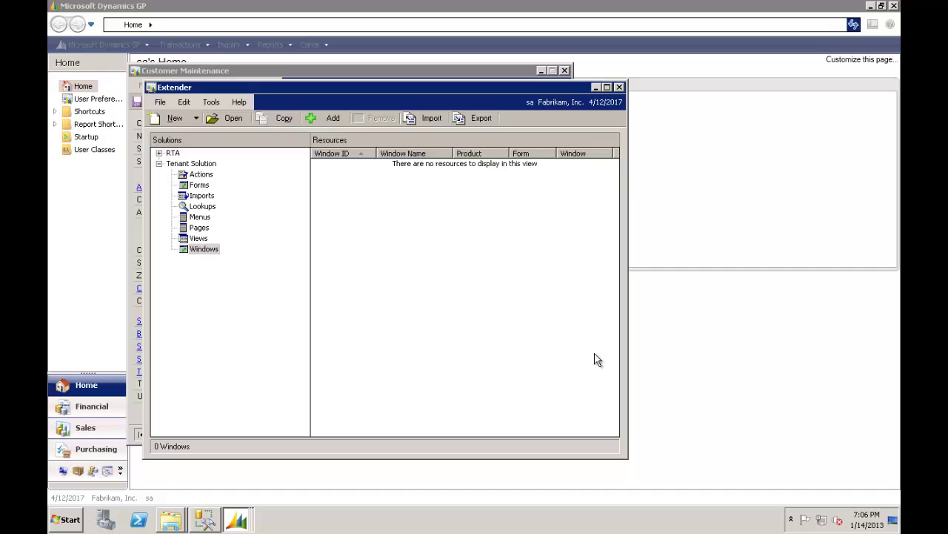
left_click(198, 249)
left_click(183, 165)
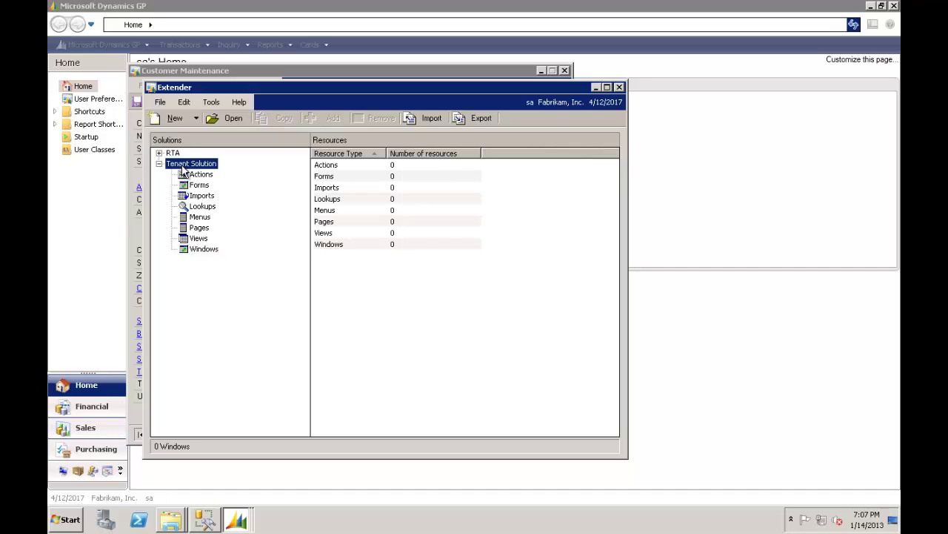
left_click(204, 250)
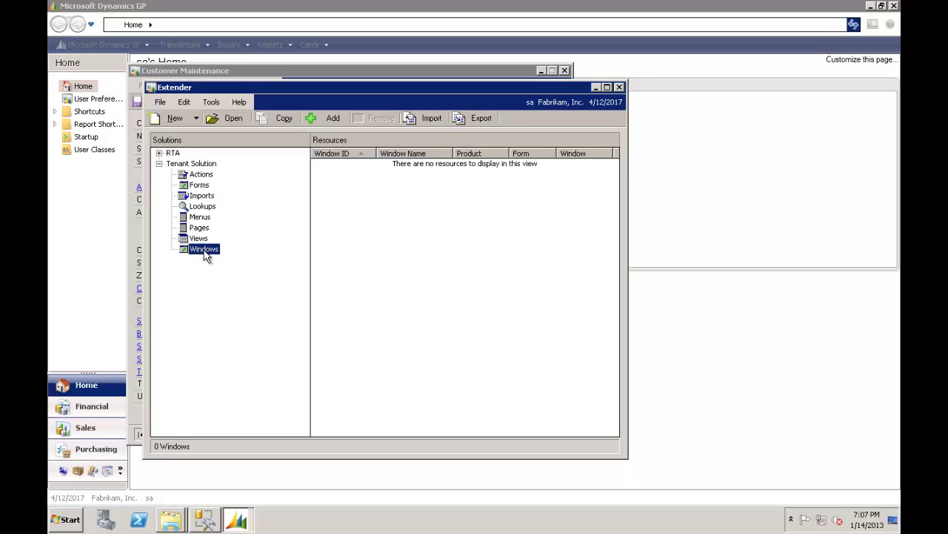
- Create a new Extender window with ID TENANT INFO and description 'Tenant Information'
left_click(176, 119)
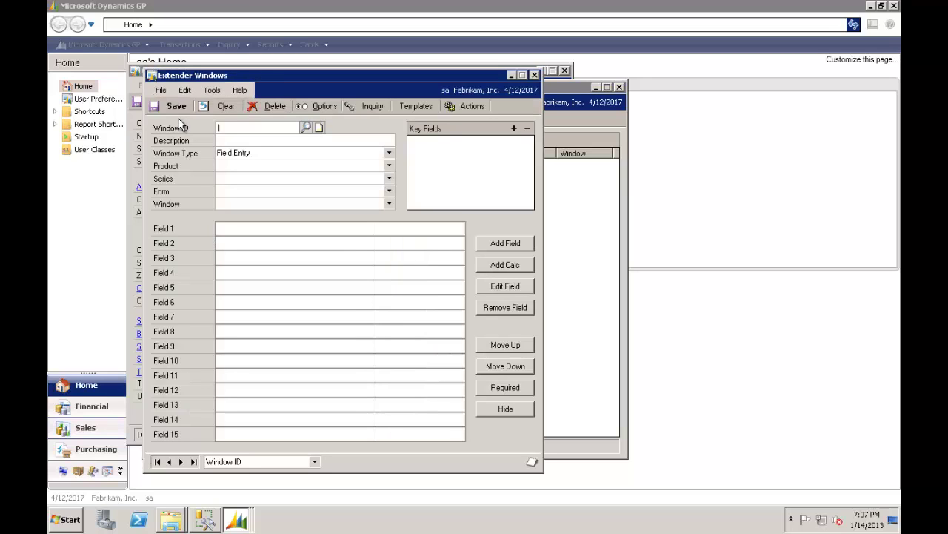
type("TENANT INFO")
key("Tab")
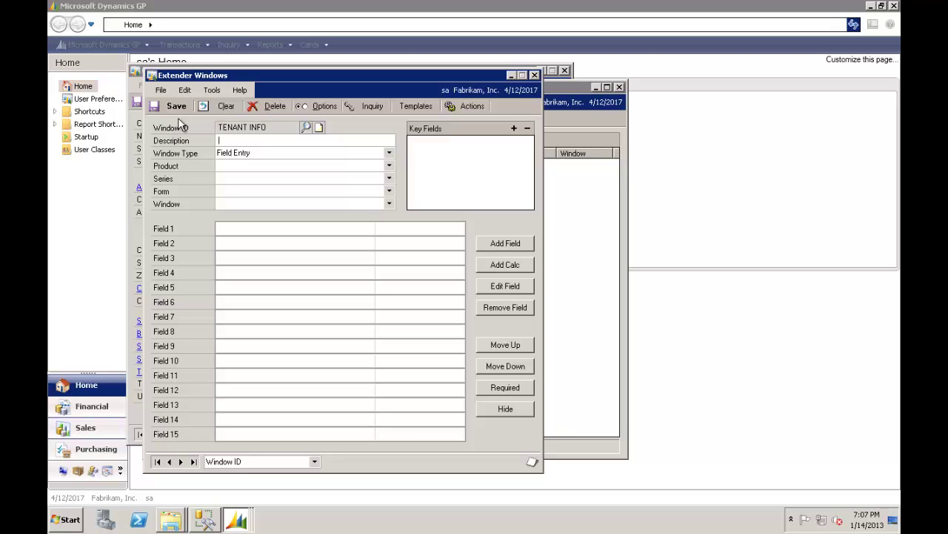
type("Tenant Information")
key("Tab")
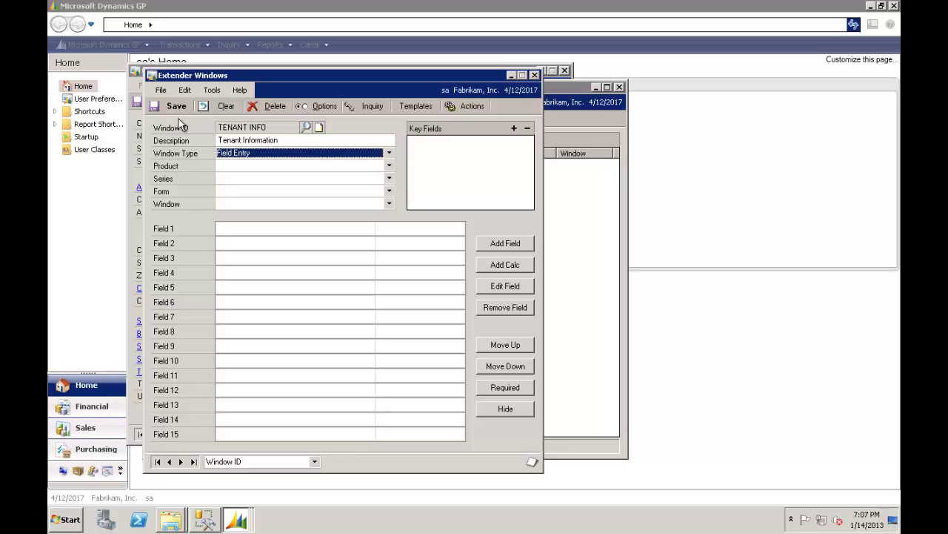
- Attach it to Microsoft Dynamics GP, Sales series, Customer Maintenance form, and select Field 1
left_click(377, 169)
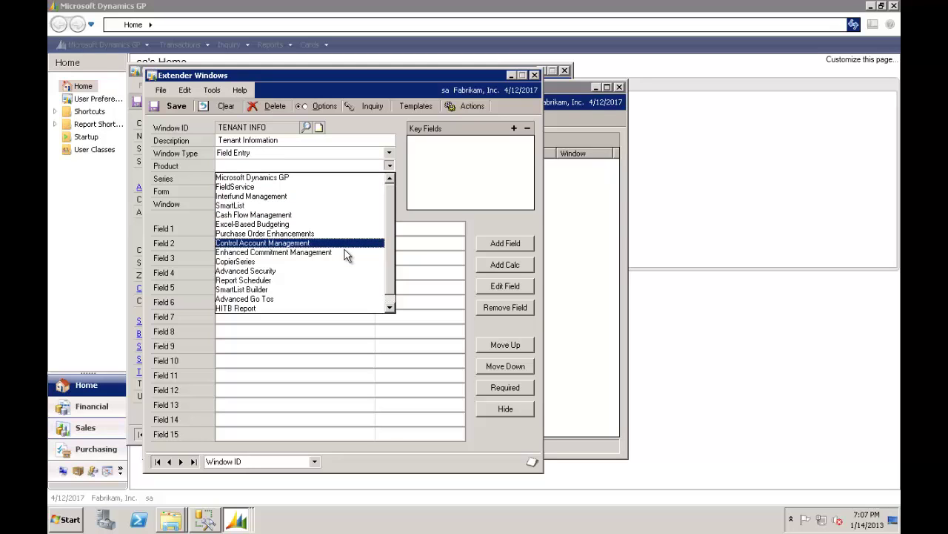
left_click(328, 178)
left_click(334, 179)
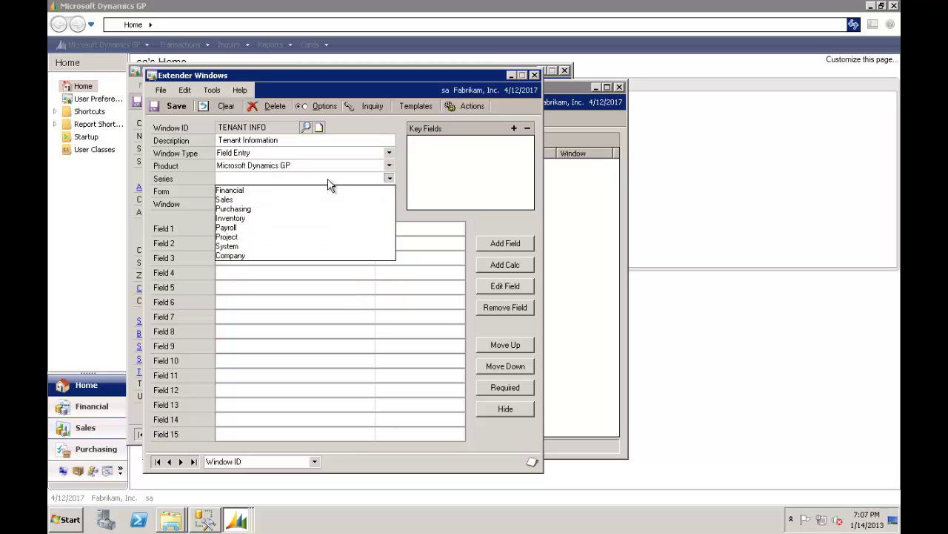
left_click(303, 200)
left_click(303, 191)
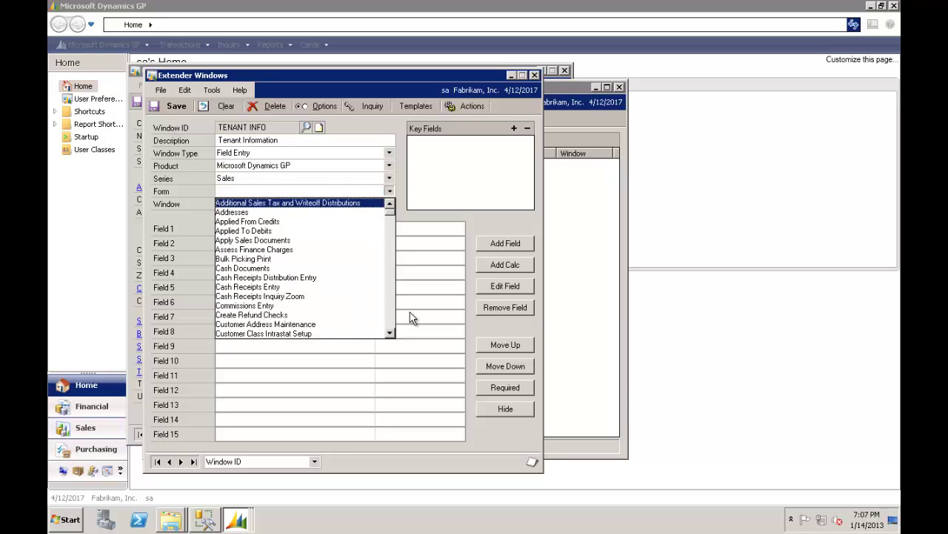
left_click(392, 320)
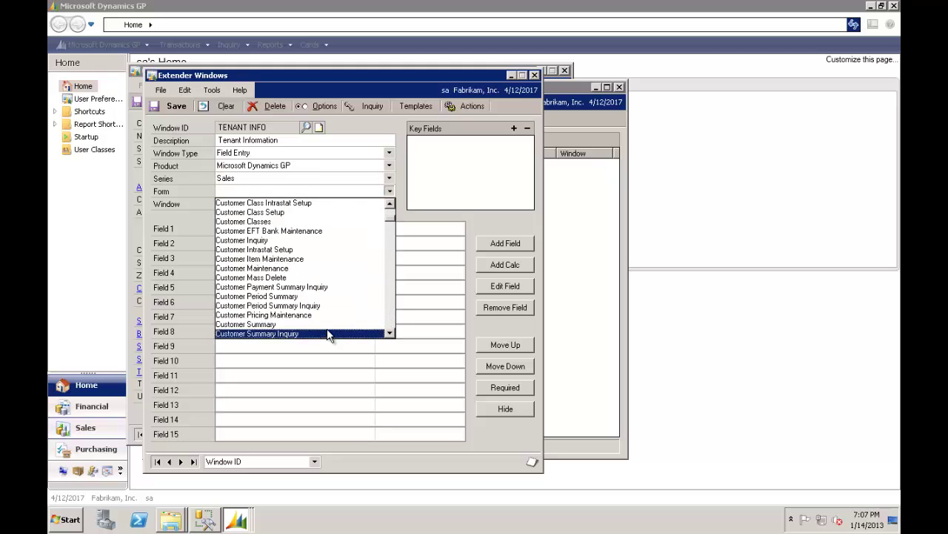
left_click(320, 268)
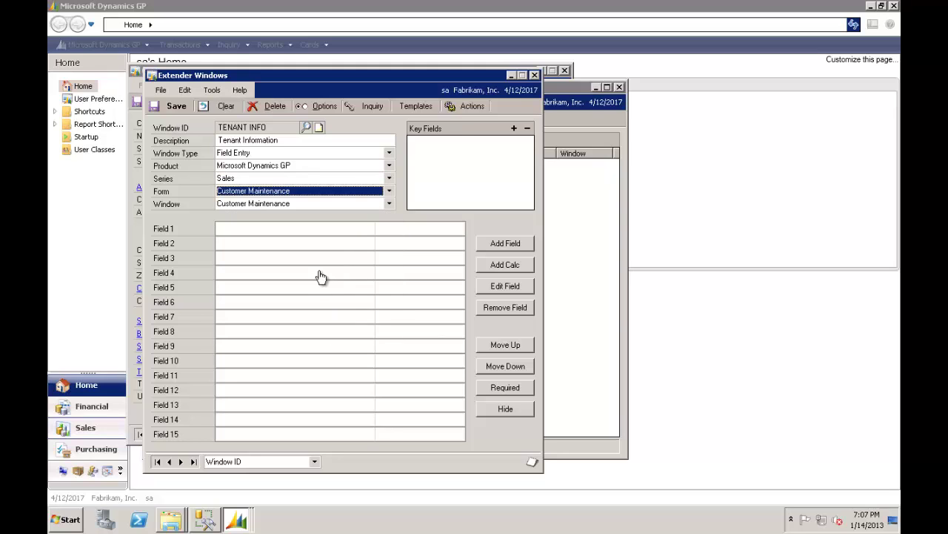
left_click(301, 232)
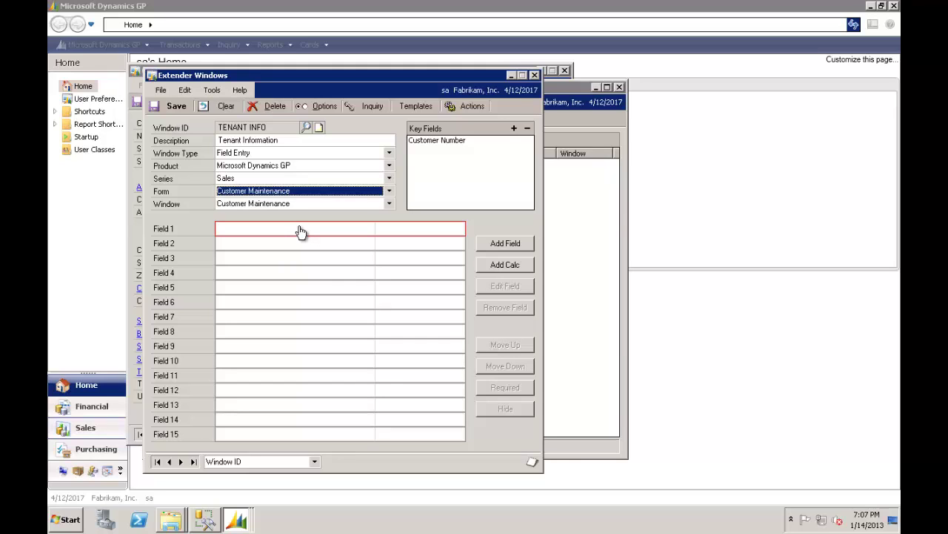
- Add Contract No as a Short String field in Field 1
double_click(302, 233)
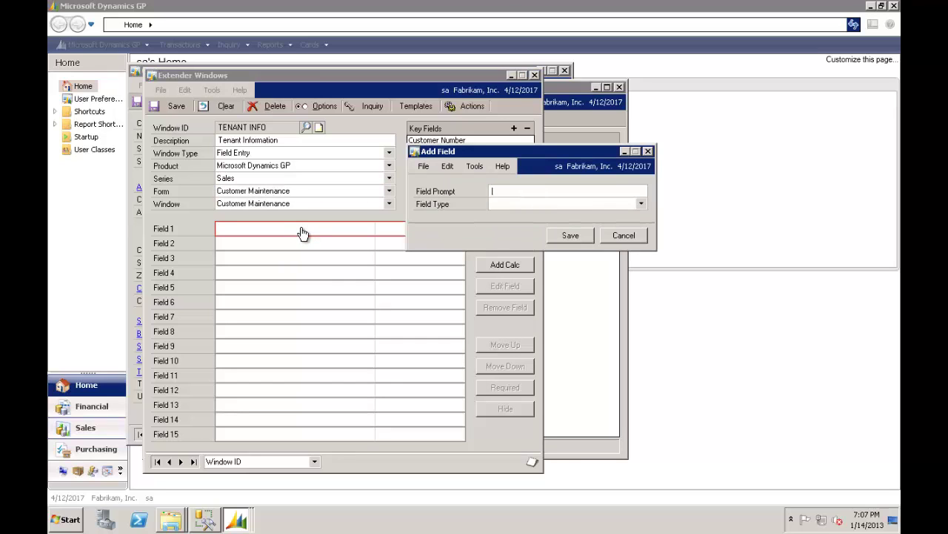
type("C")
type("ontrata")
type("c")
key("BackSpace")
key("BackSpace")
key("BackSpace")
type("ct No")
key("Tab")
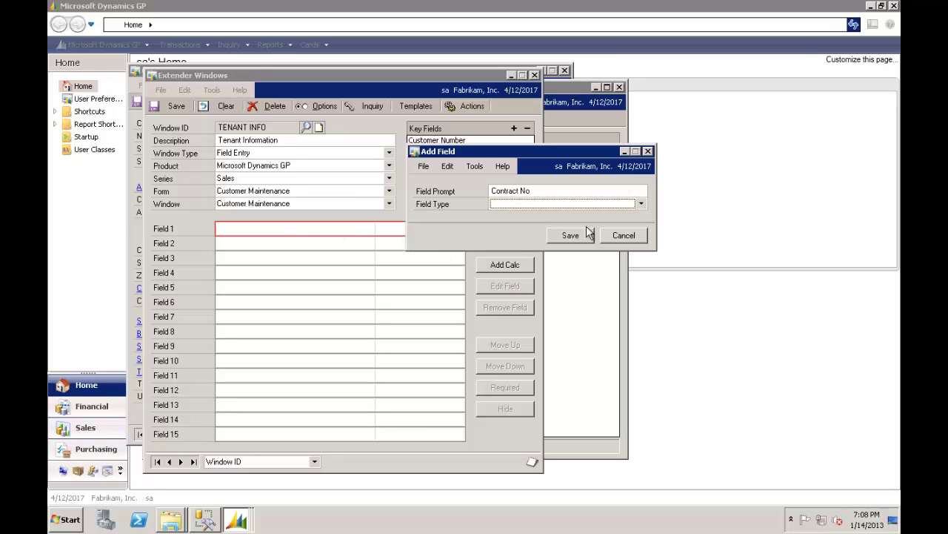
left_click(622, 205)
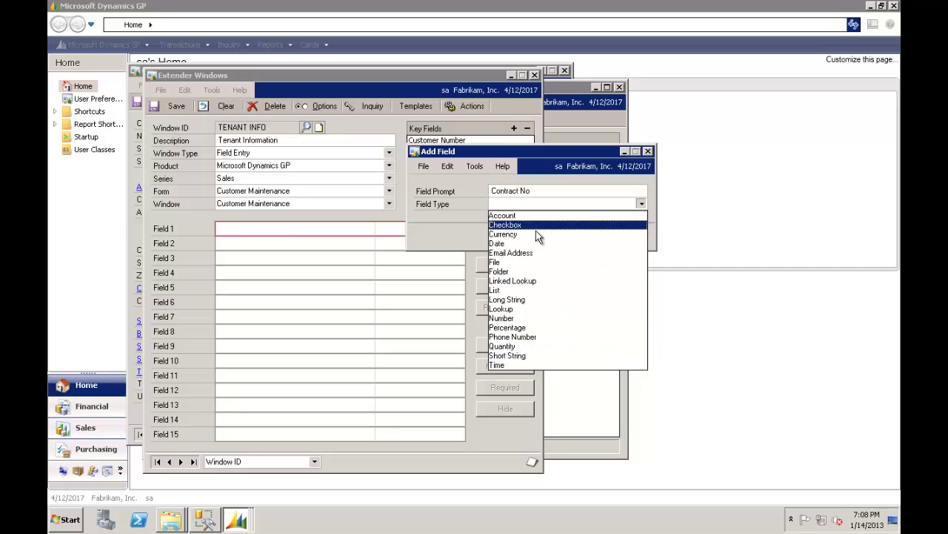
left_click(531, 356)
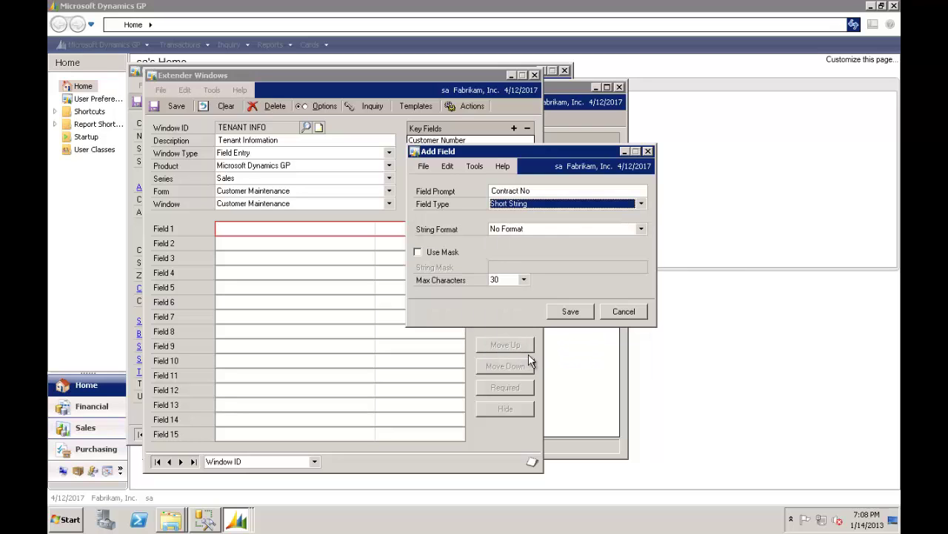
left_click(565, 311)
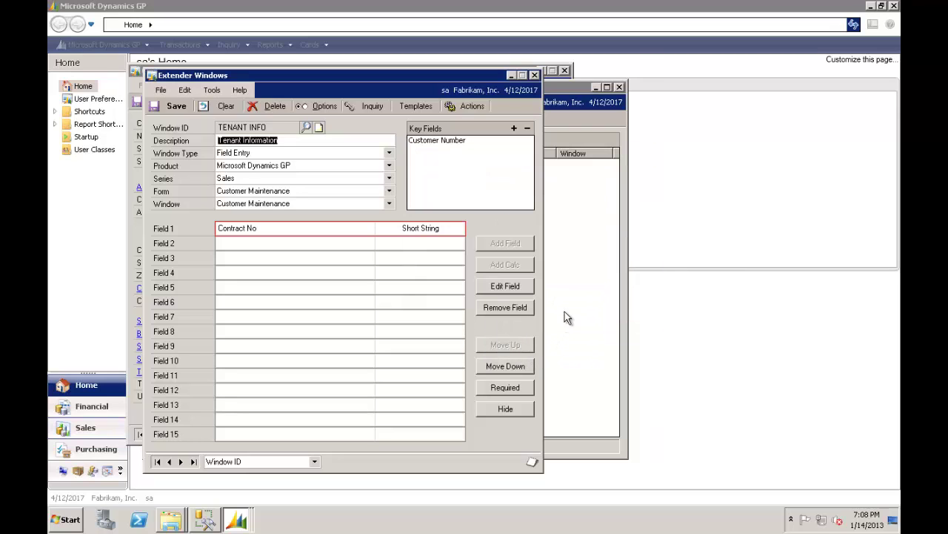
- Add Start Date as a Date field in Field 3
left_click(254, 265)
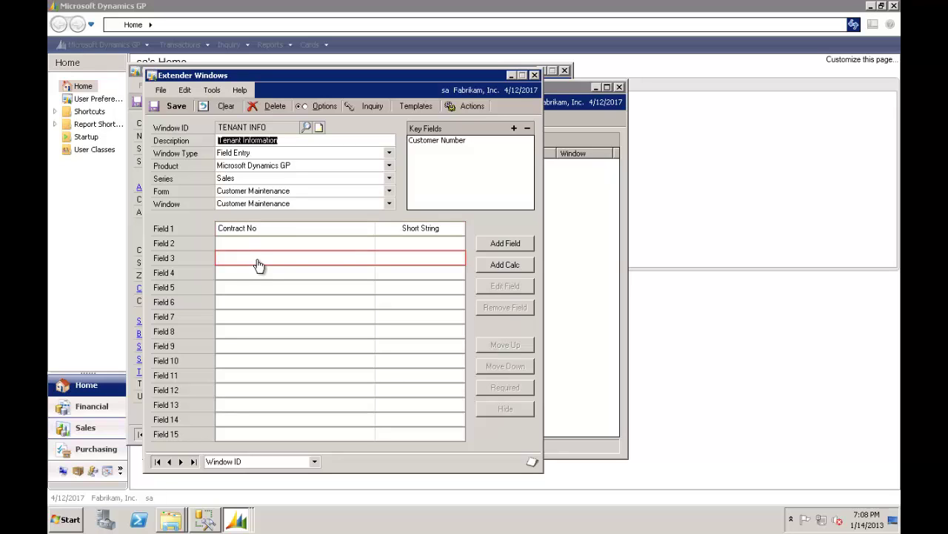
double_click(260, 266)
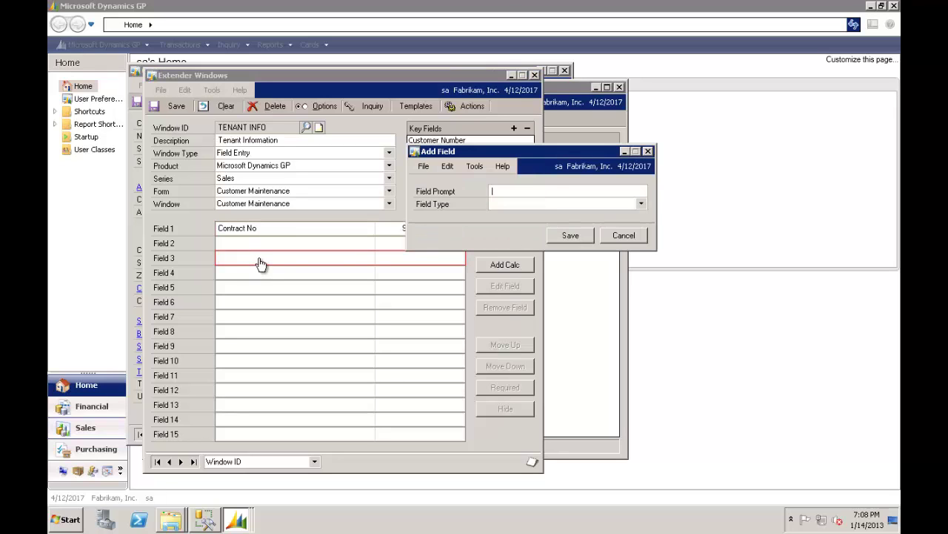
type("Start Date")
key("Tab")
left_click(641, 204)
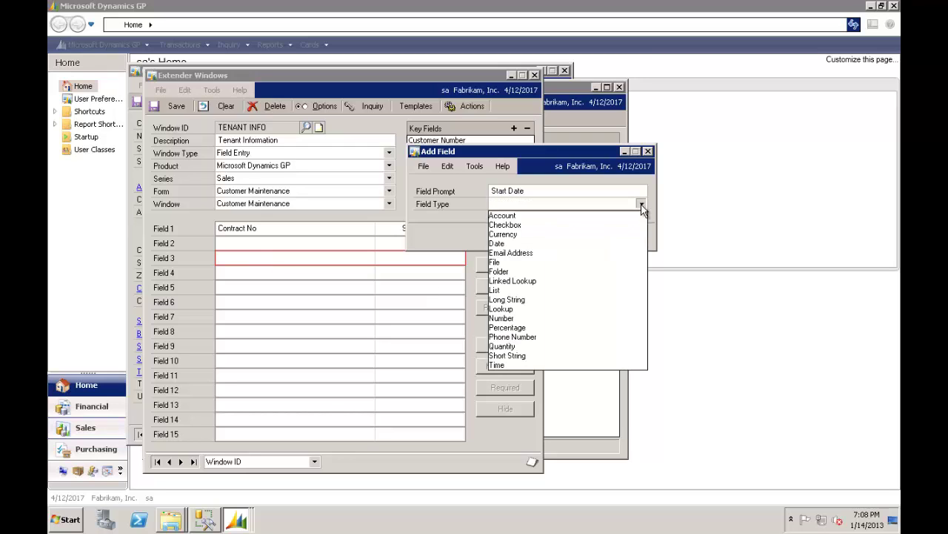
left_click(566, 243)
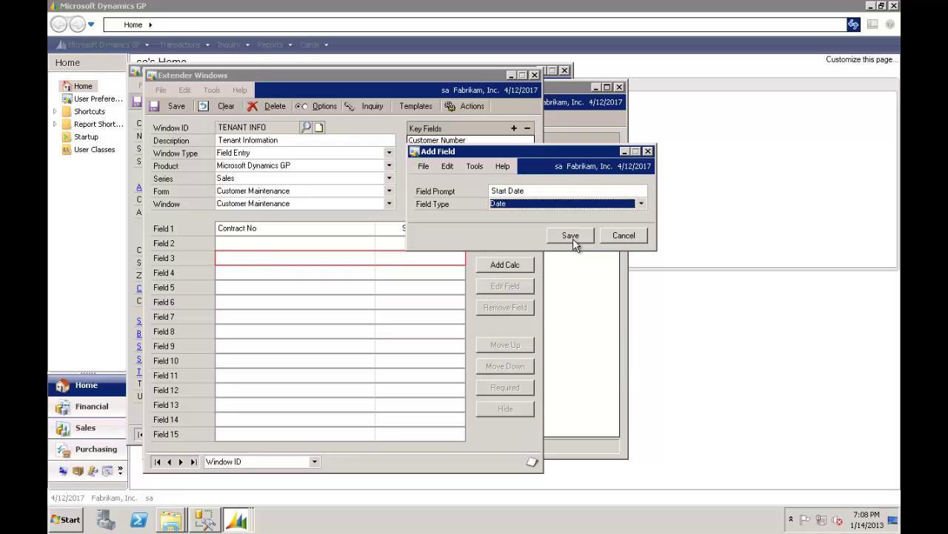
left_click(576, 238)
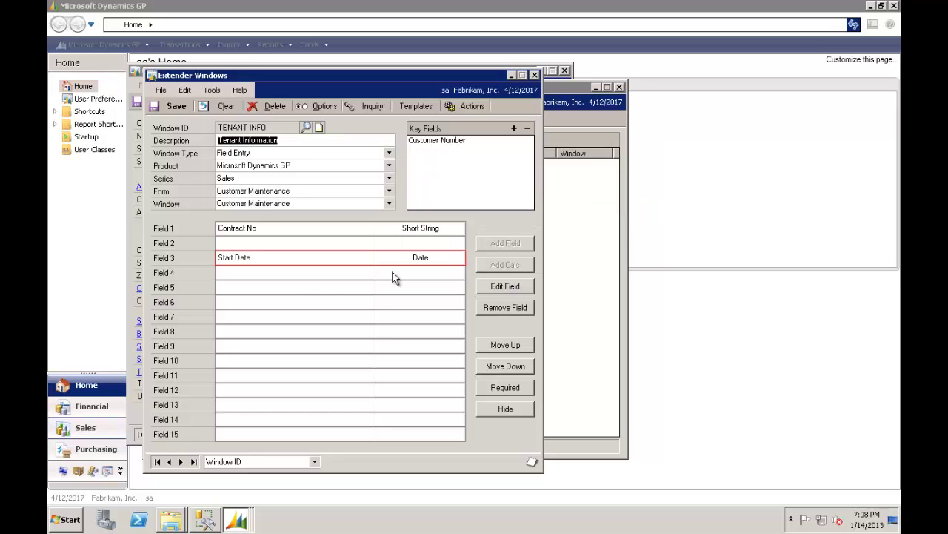
- Create a Period field in Field 4 with field type List
left_click(284, 279)
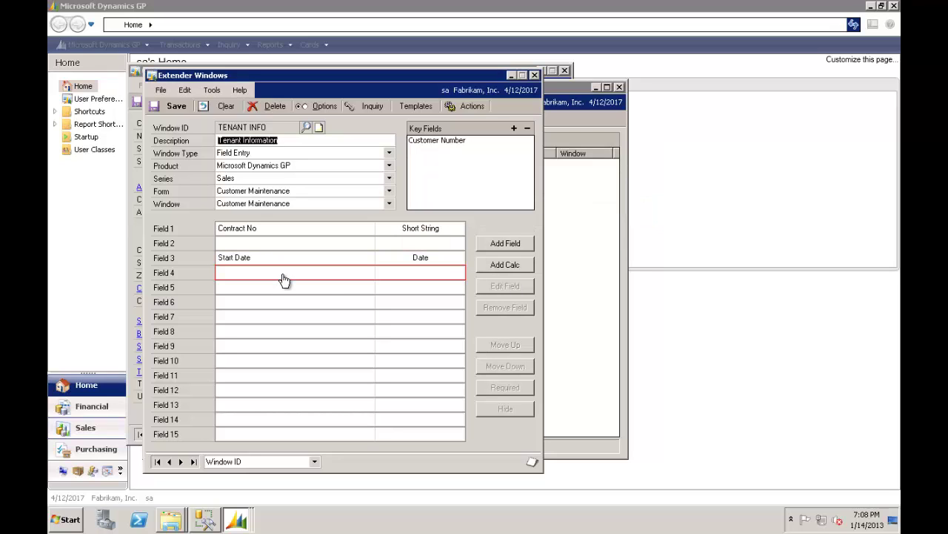
type("Period")
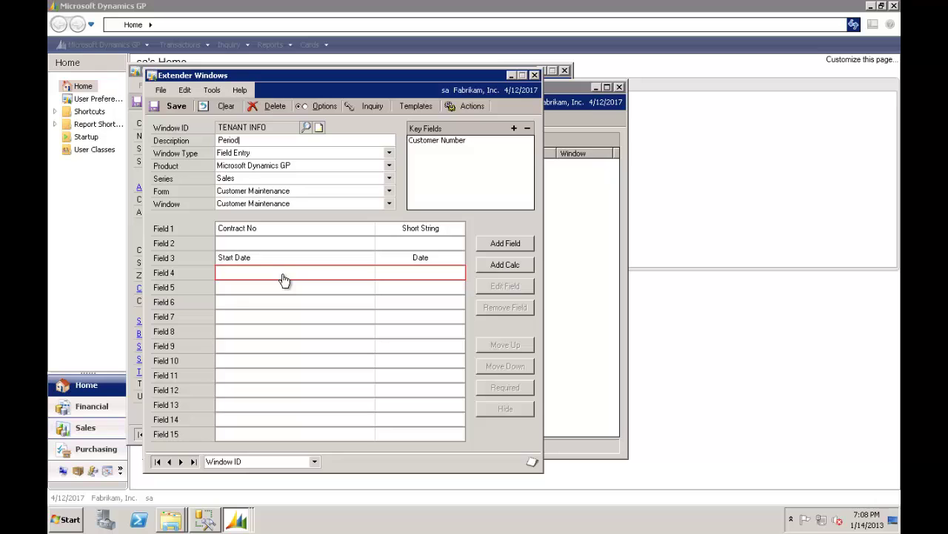
key("ctrl+z")
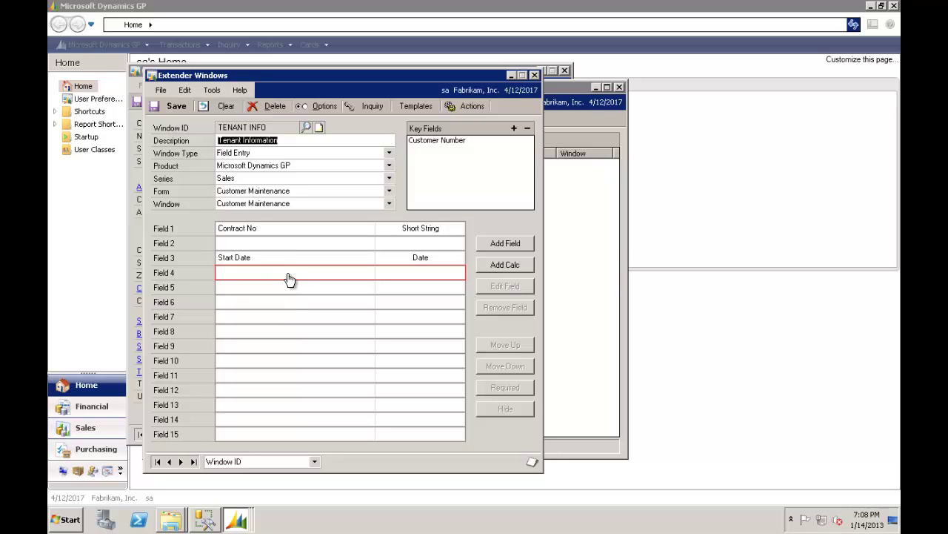
double_click(289, 278)
type("Period")
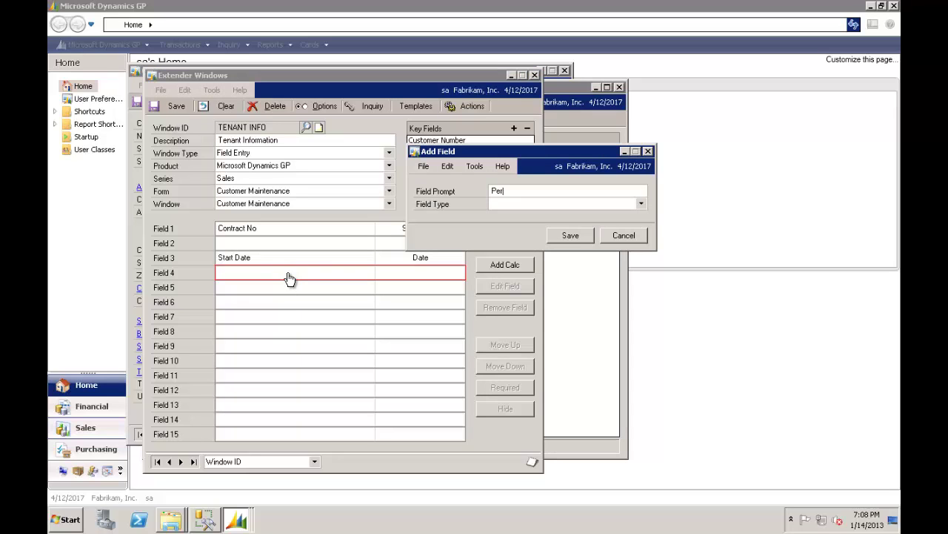
left_click(642, 204)
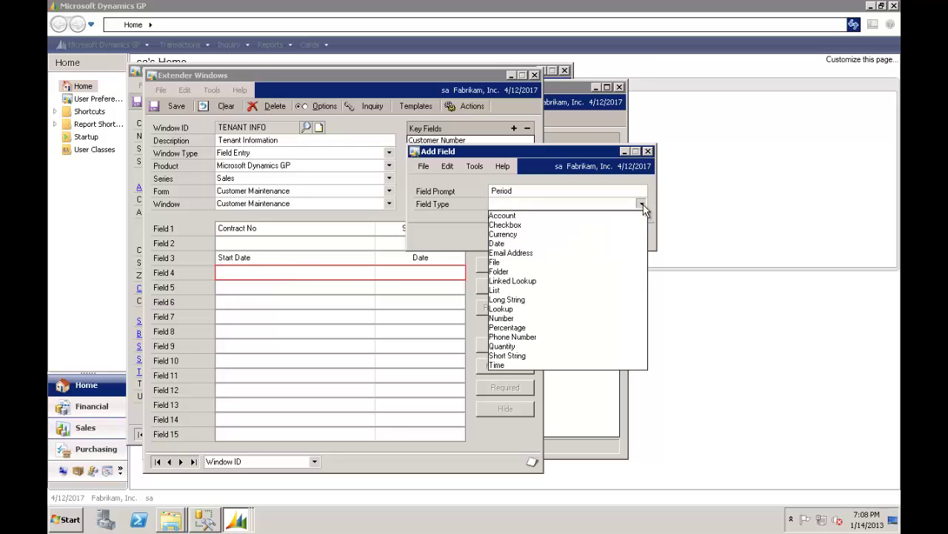
left_click(520, 291)
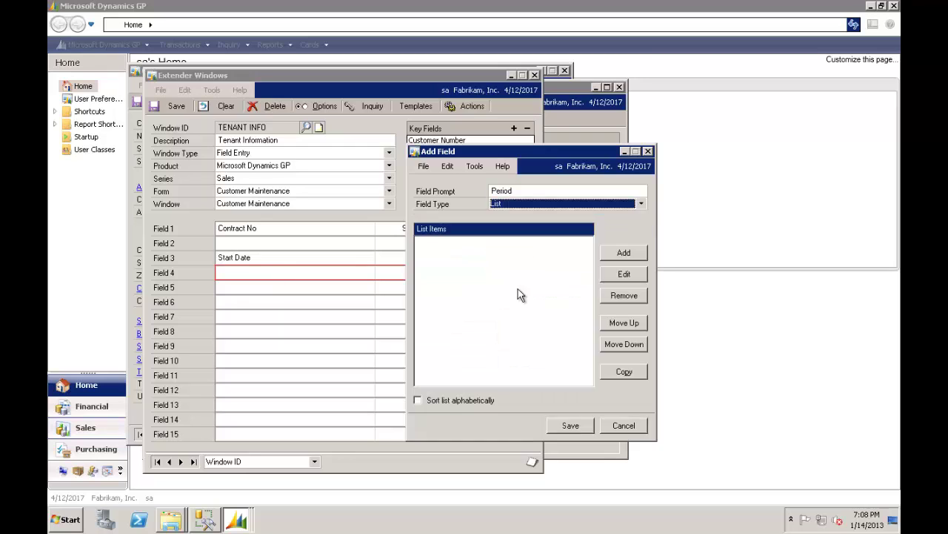
- Add the list choices 6 Month, 12 Month, 2 Year and 5 Year to Period
left_click(624, 253)
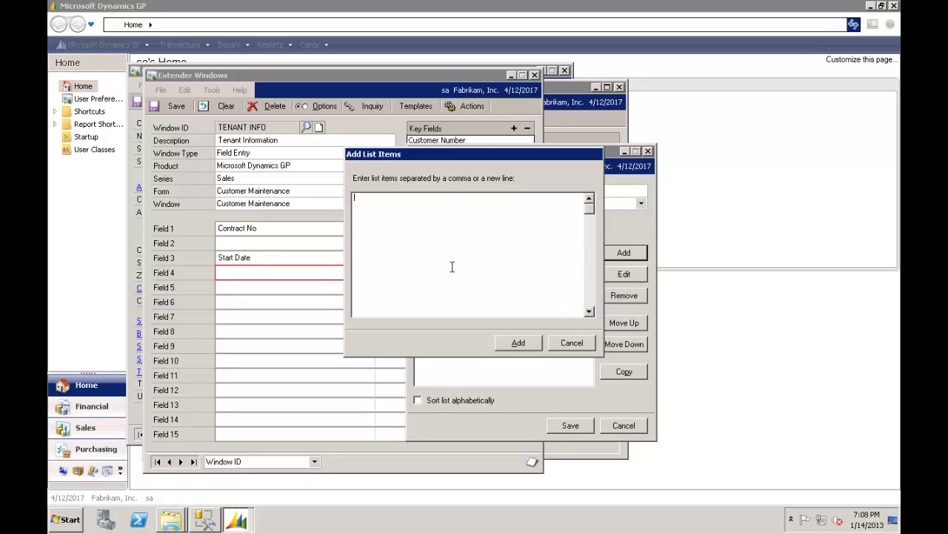
type("6 Month, 12 Month, 2 Year,")
type("5 Year")
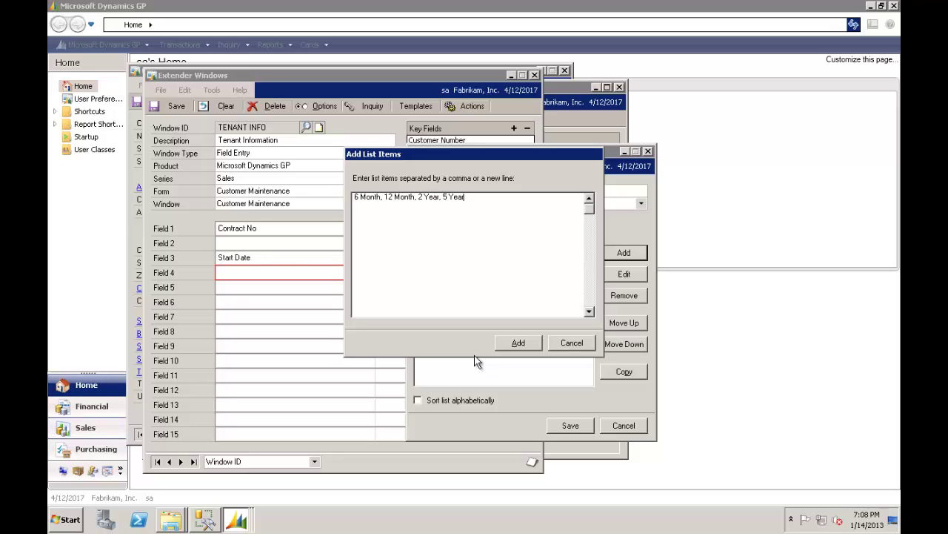
left_click(519, 343)
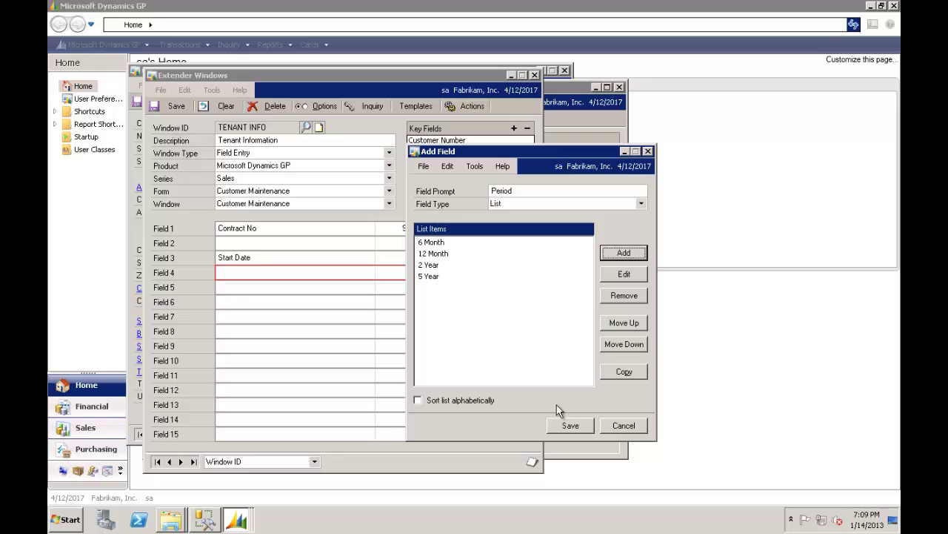
- Save the Period field, then add Expected Renewal as a Date field in Field 5
left_click(571, 431)
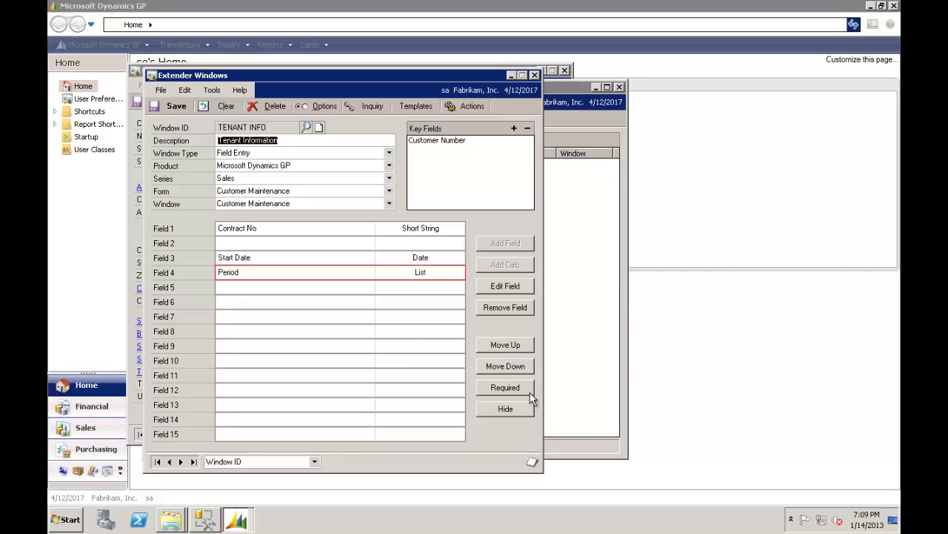
left_click(330, 292)
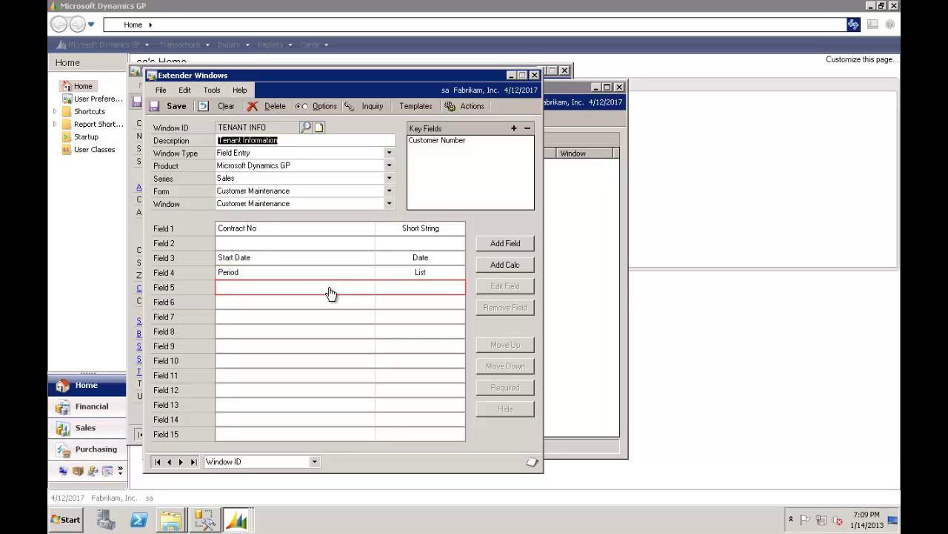
type("e")
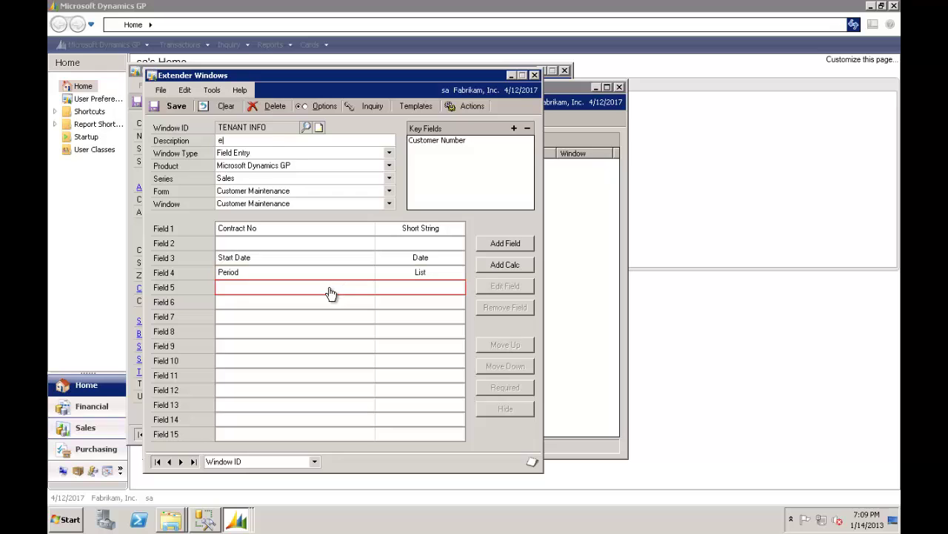
key("ctrl+z")
double_click(320, 289)
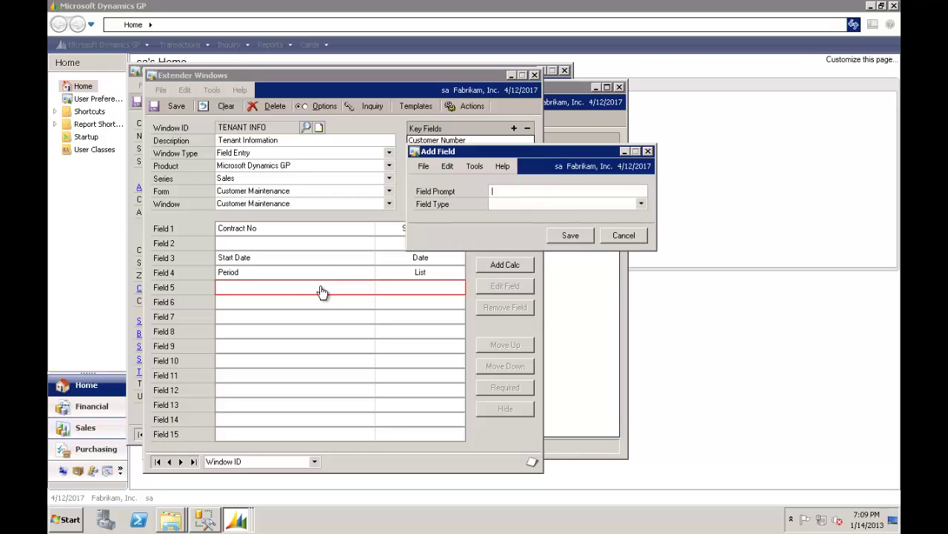
type("Expected Renewal")
key("Tab")
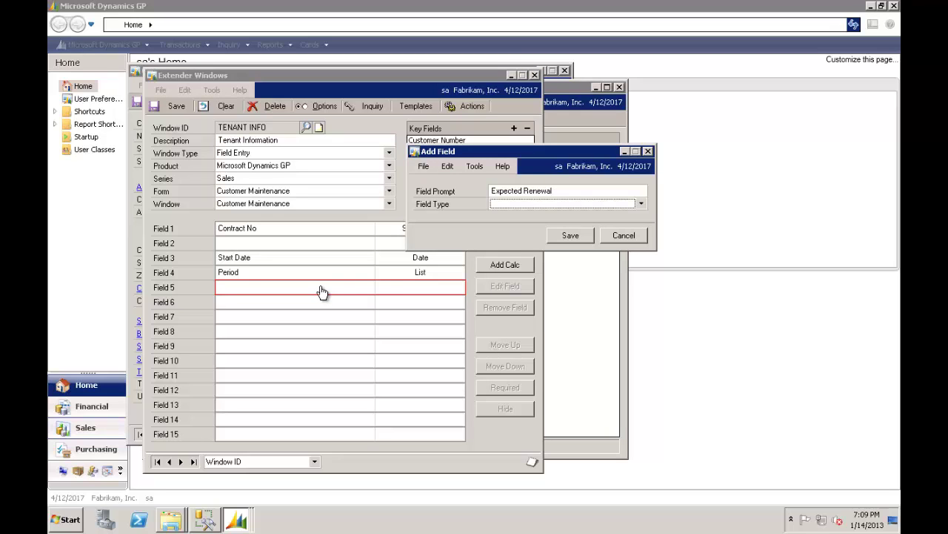
left_click(642, 203)
left_click(549, 243)
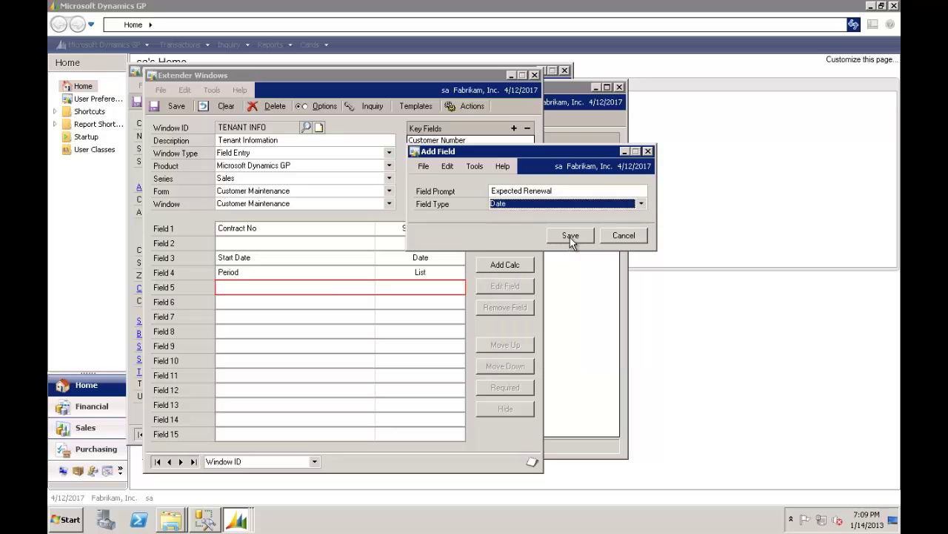
left_click(570, 235)
- Add Property Name as a Short String field in Field 7
left_click(264, 321)
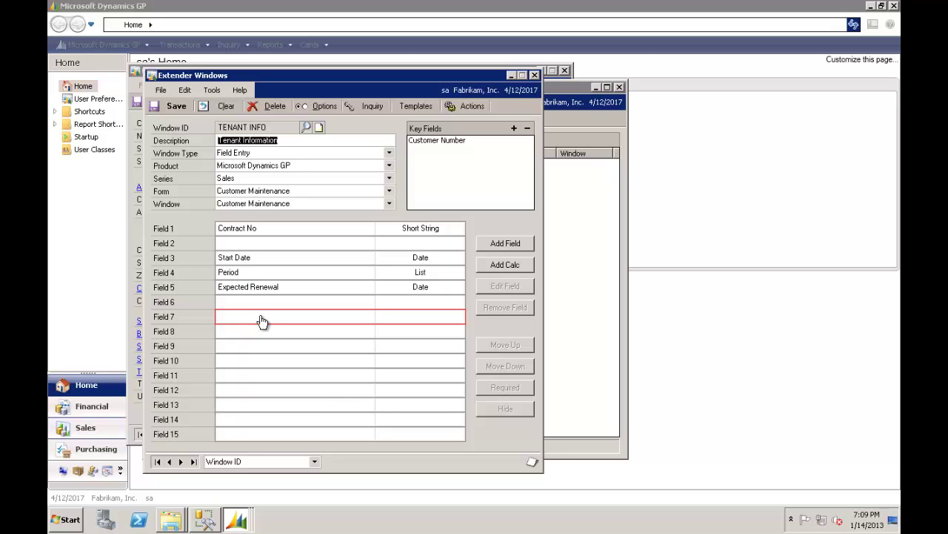
type("Pr")
key("ctrl+z")
double_click(246, 319)
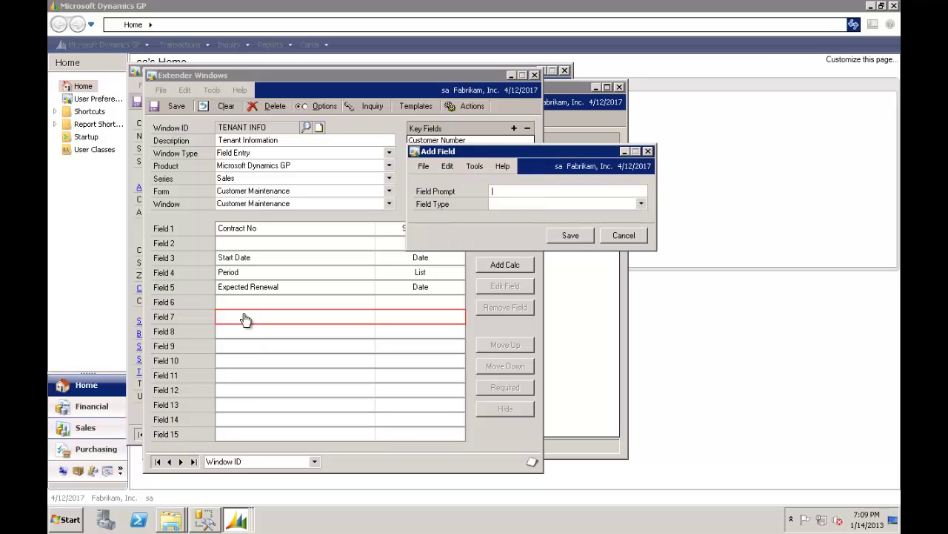
type("Property Name")
key("Tab")
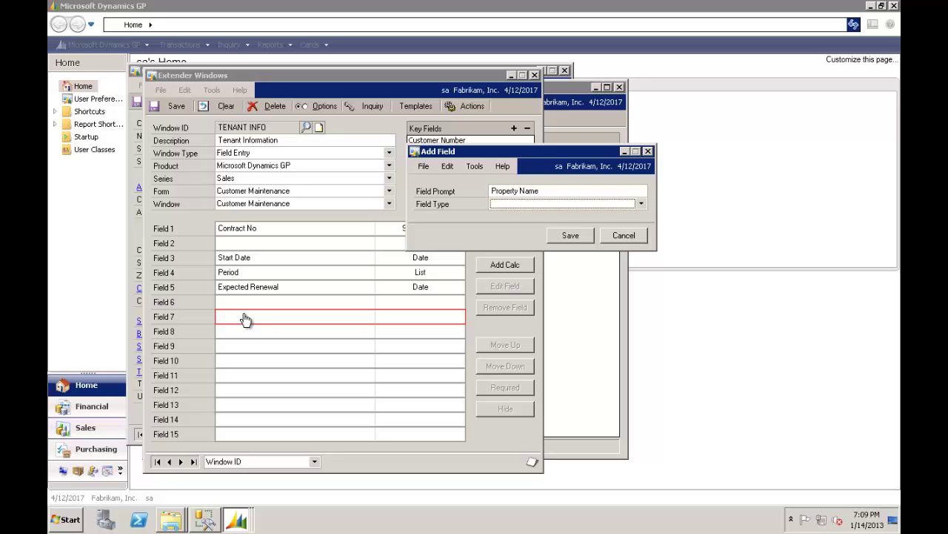
key("p")
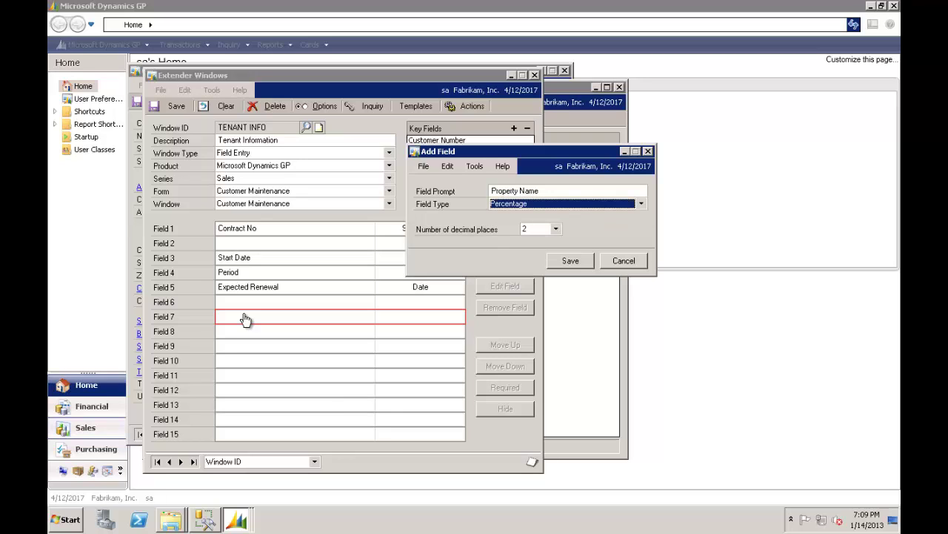
key("s")
key("Tab")
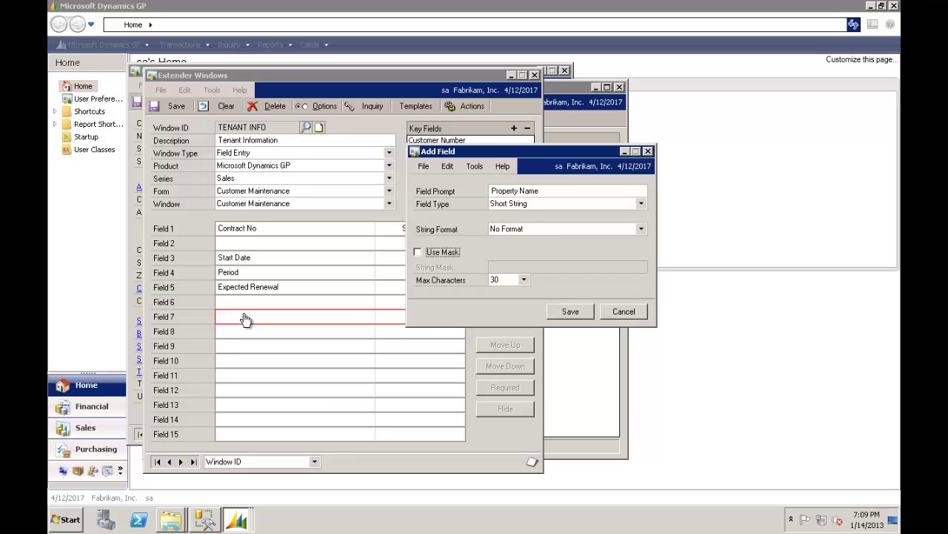
left_click(579, 313)
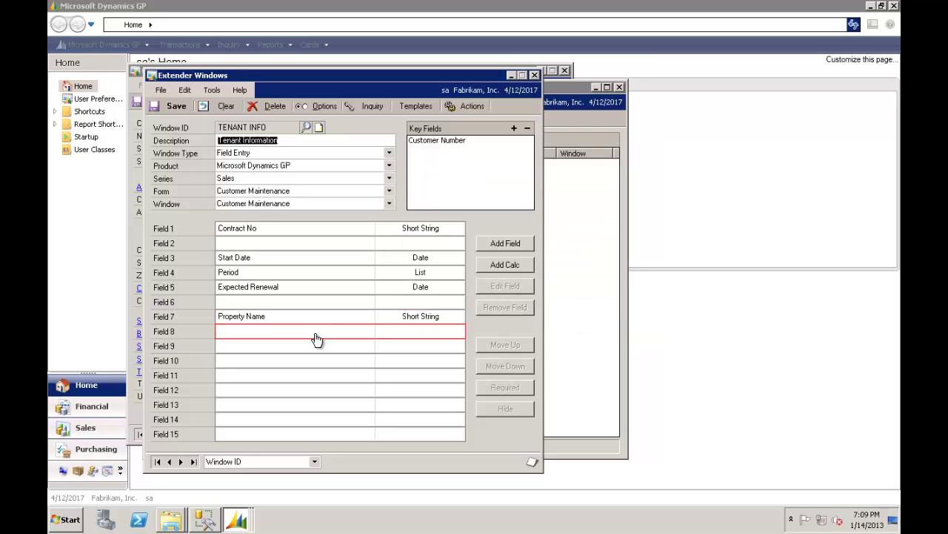
- Define Field 8 with the prompt 'Apartment Number' as a Short String and save it
type("A")
key("ctrl+z")
double_click(312, 333)
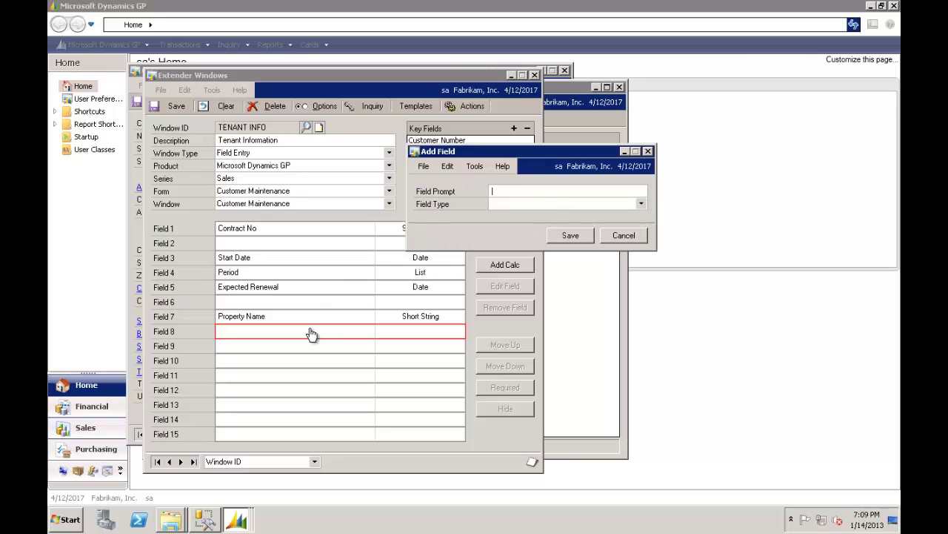
type("Apartment Number")
key("Tab")
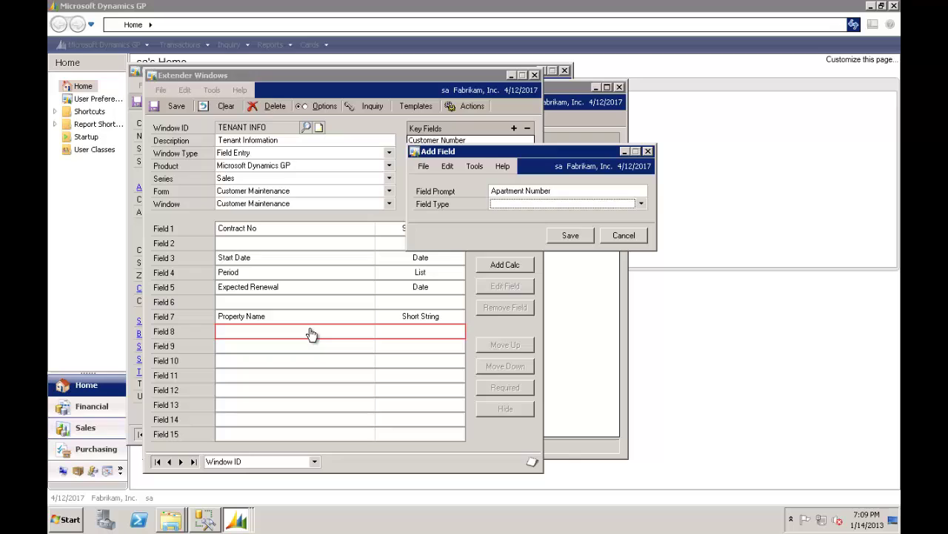
key("Down")
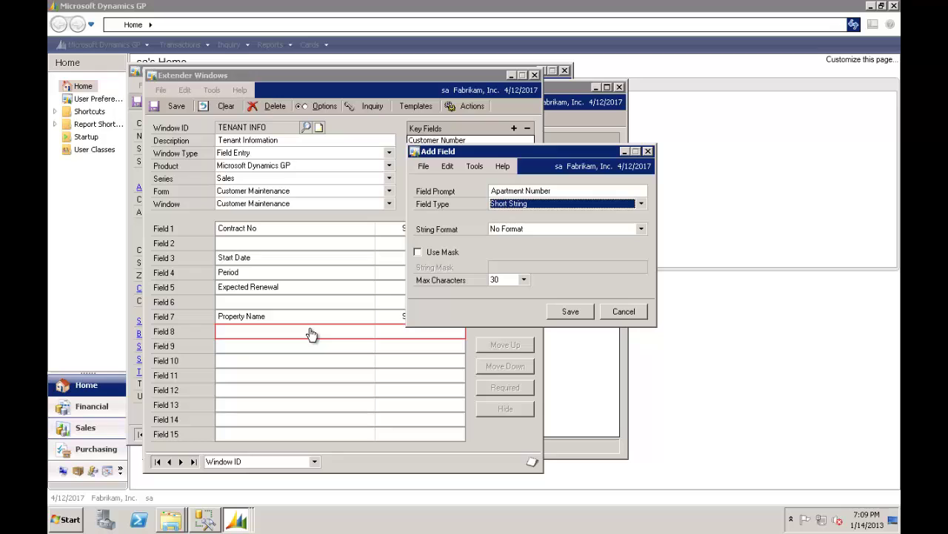
left_click(570, 312)
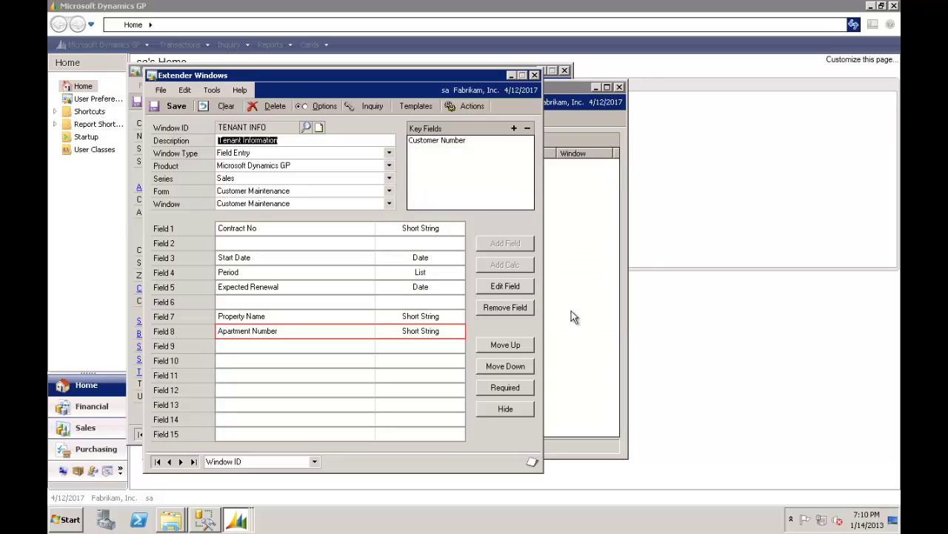
- In the window options, allow a hot key and assign Ctrl+T
left_click(324, 106)
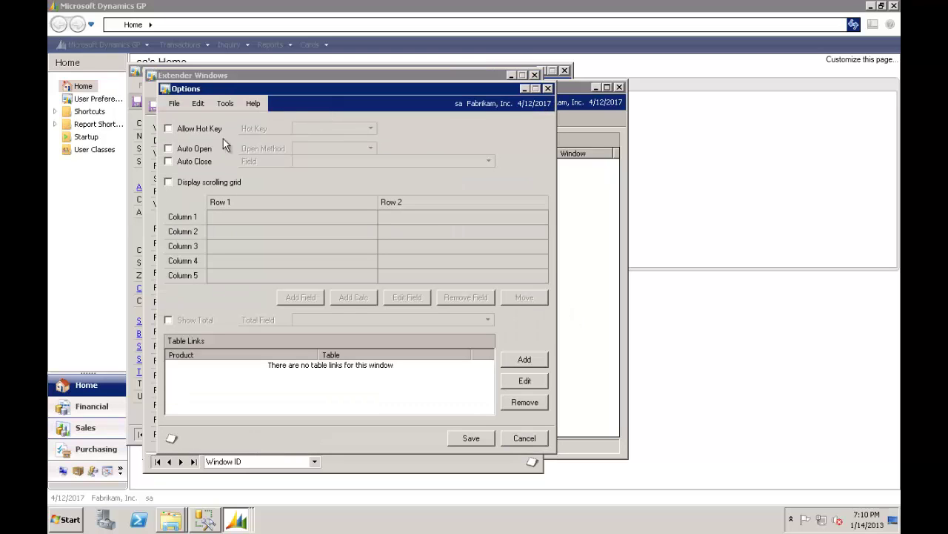
left_click(200, 129)
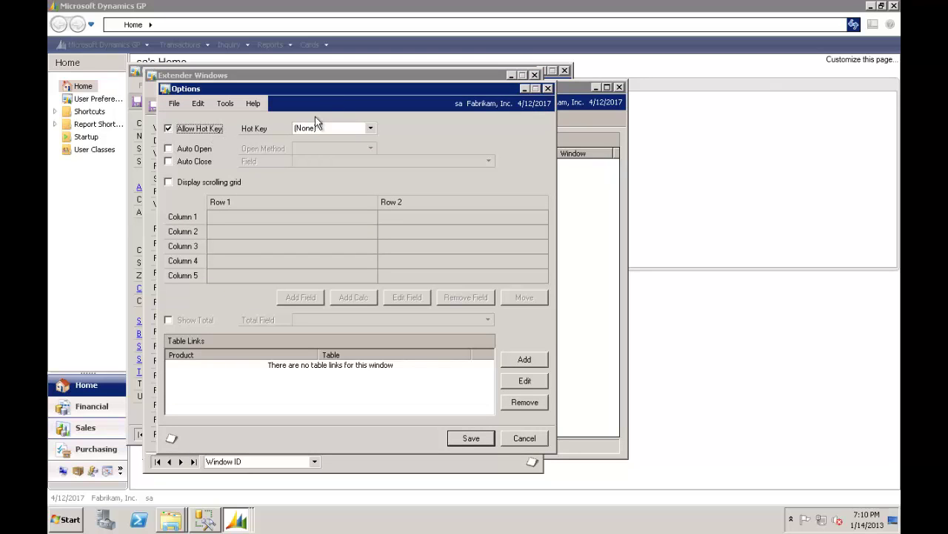
left_click(371, 130)
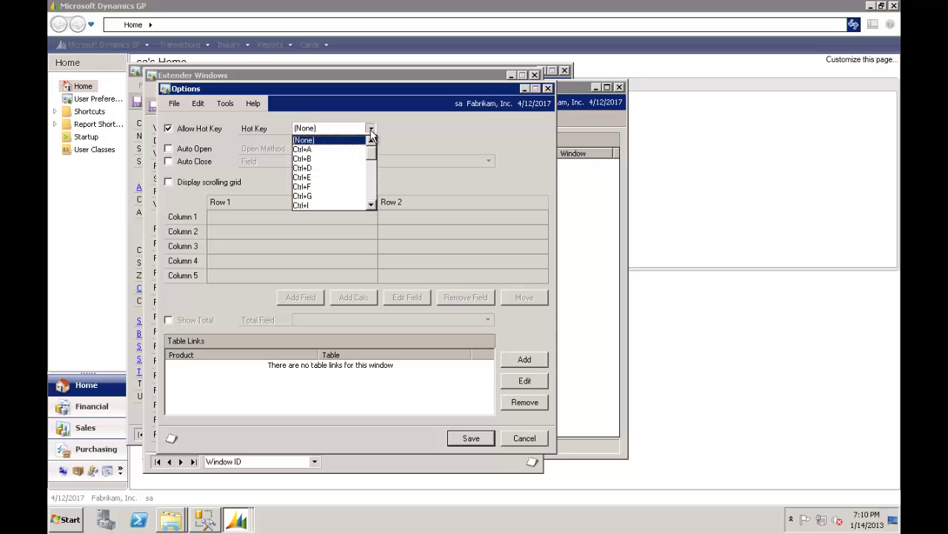
left_click_drag(371, 151, 372, 173)
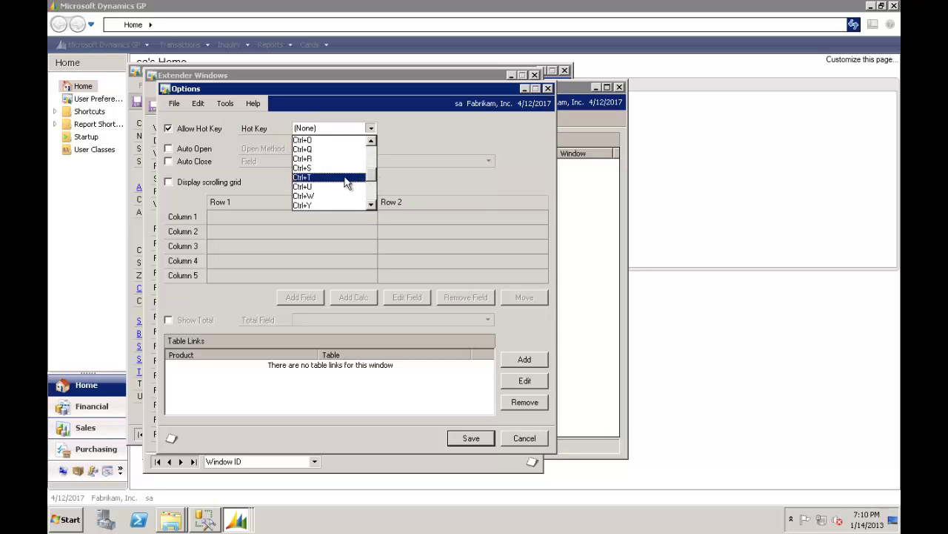
left_click(346, 179)
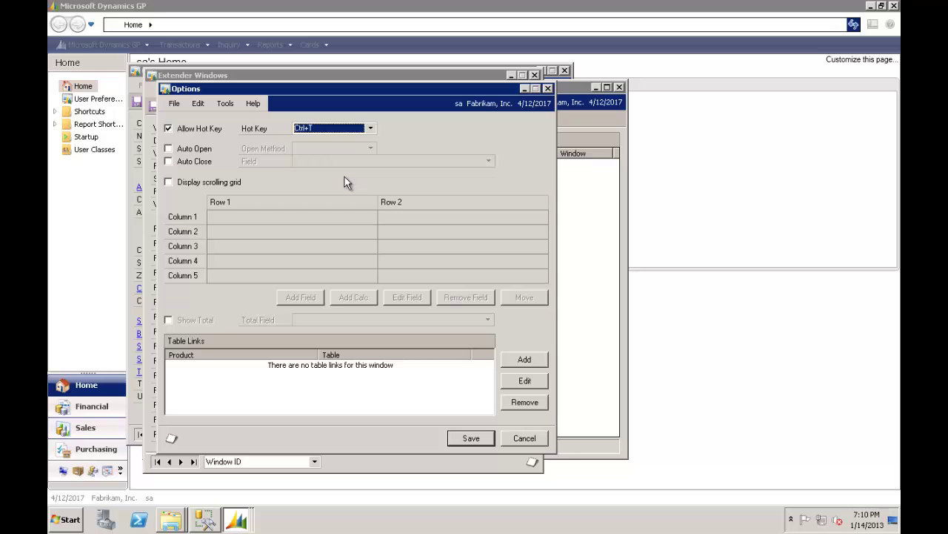
- Set the window to auto-open on Field Exit of Customer Class and save the options
left_click(169, 149)
left_click(371, 148)
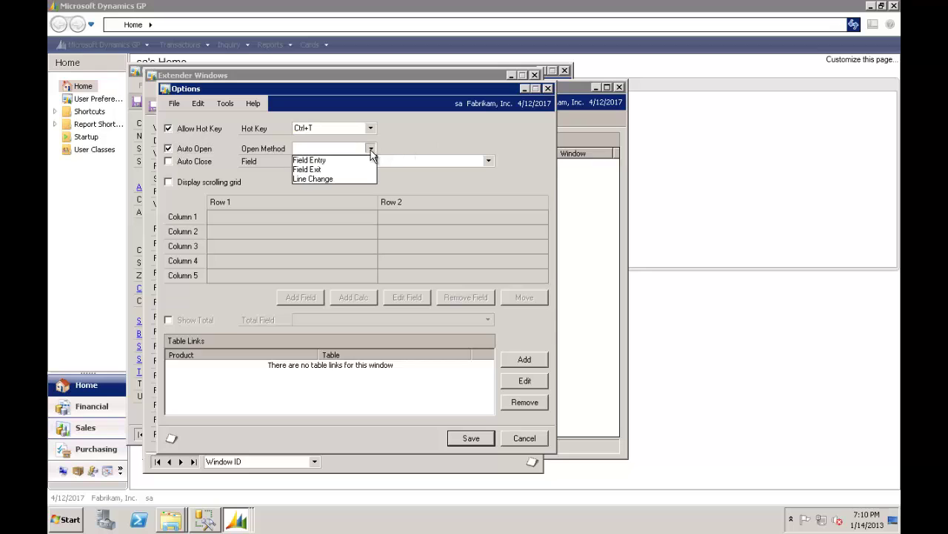
left_click(352, 169)
left_click(434, 161)
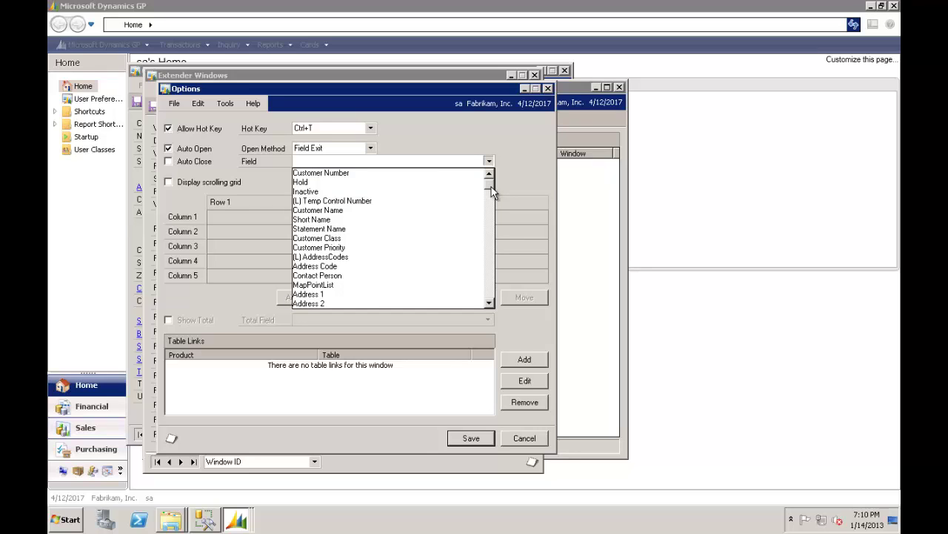
left_click(346, 239)
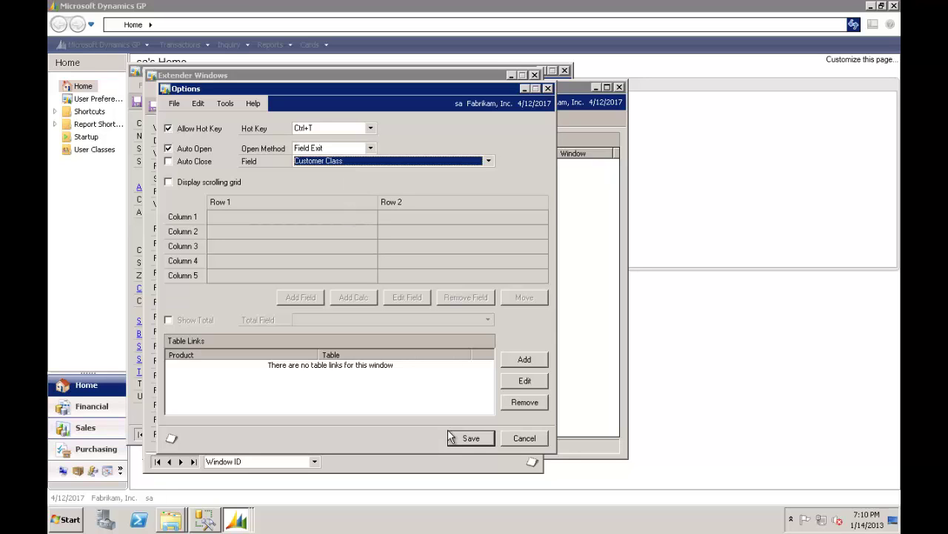
left_click(470, 438)
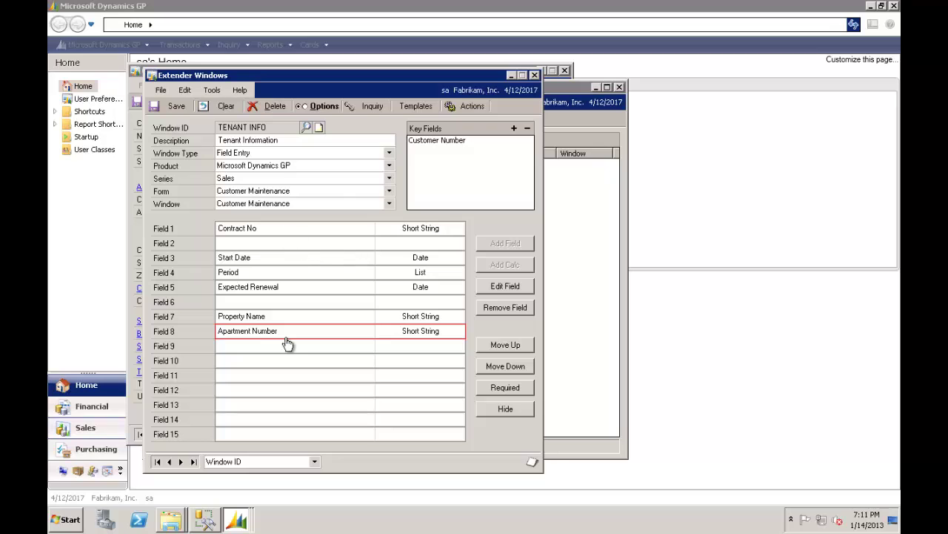
- Mark the Contract No field as required and bring up Linked Inquiries
left_click(274, 231)
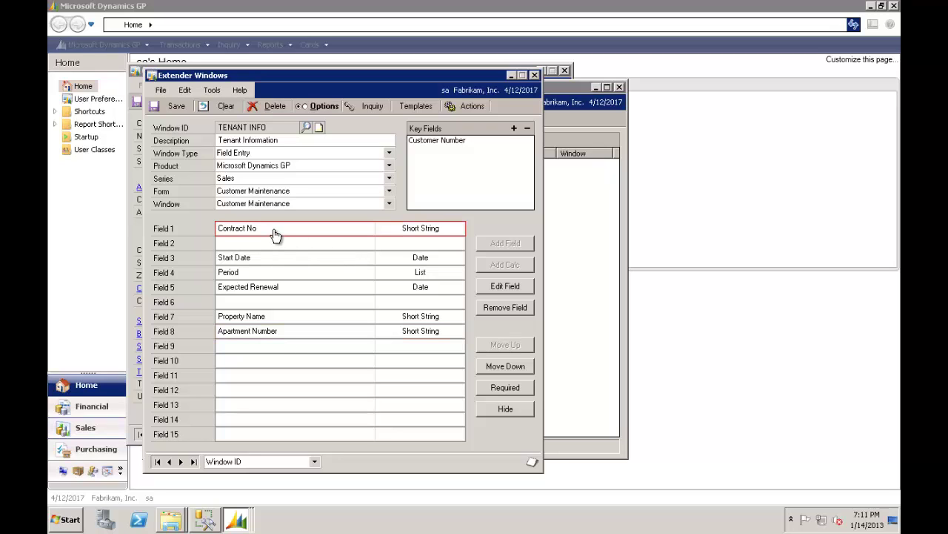
left_click(517, 390)
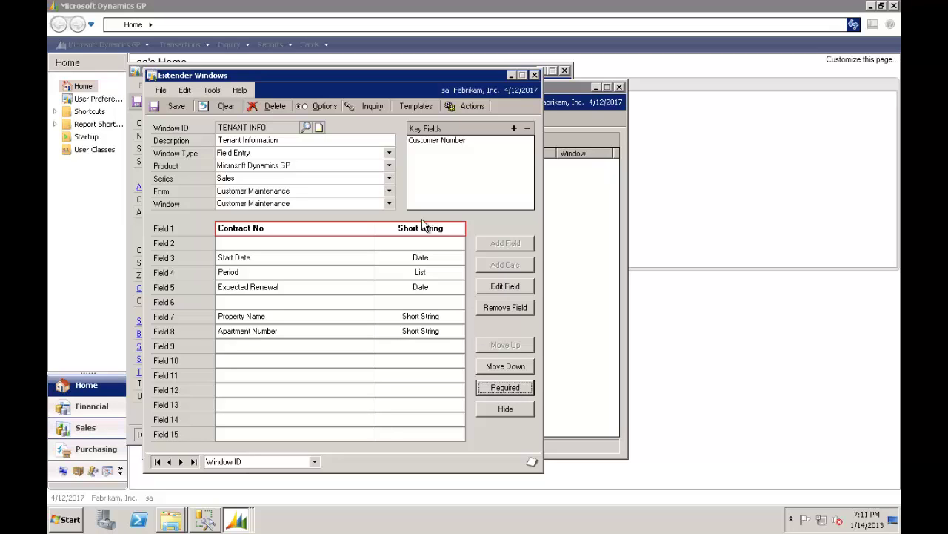
left_click(373, 106)
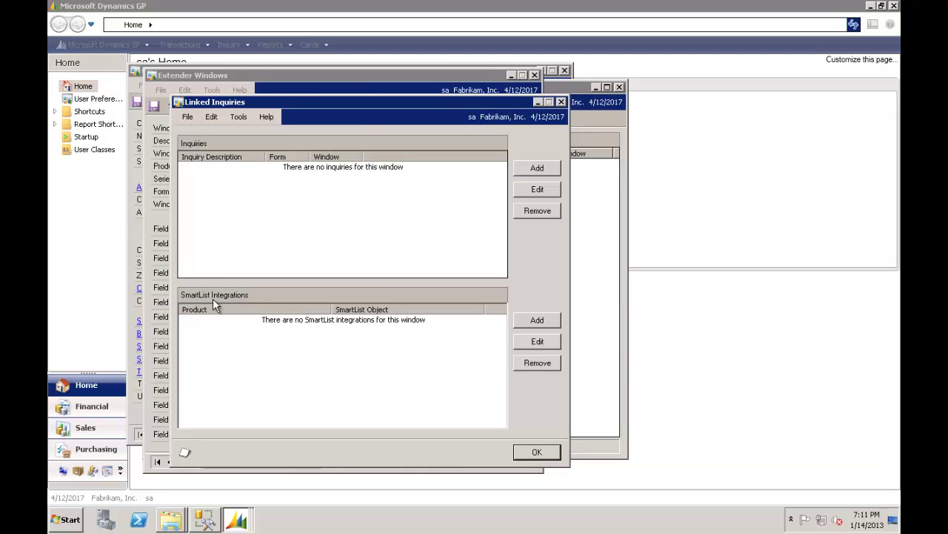
- Add a Microsoft Dynamics GP Customers SmartList integration keyed on Customer Number, then close Linked Inquiries
left_click(537, 320)
left_click(582, 193)
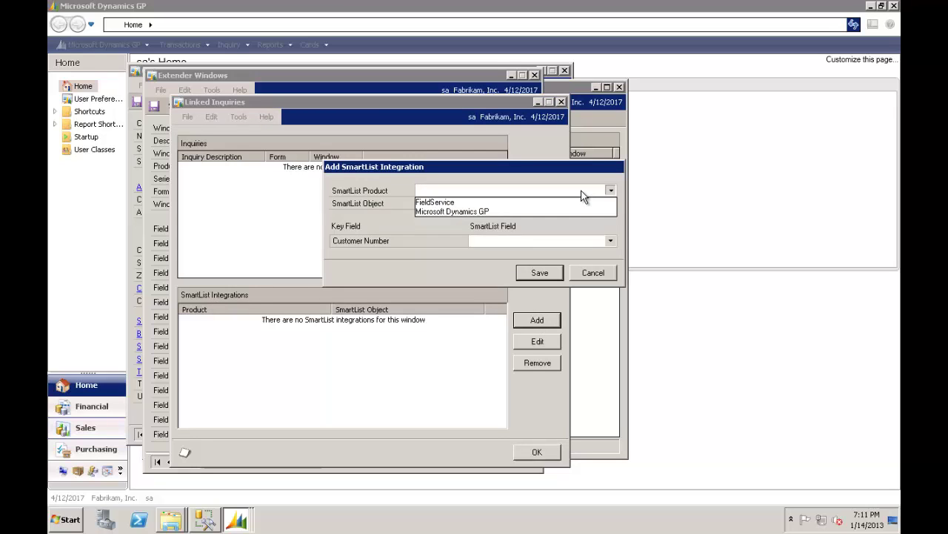
left_click(552, 212)
left_click(550, 206)
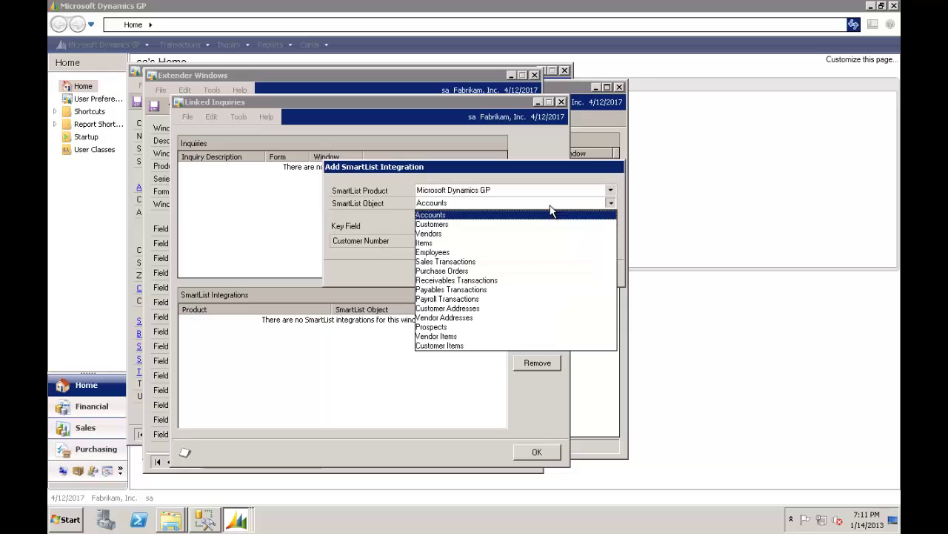
left_click(522, 230)
left_click(525, 241)
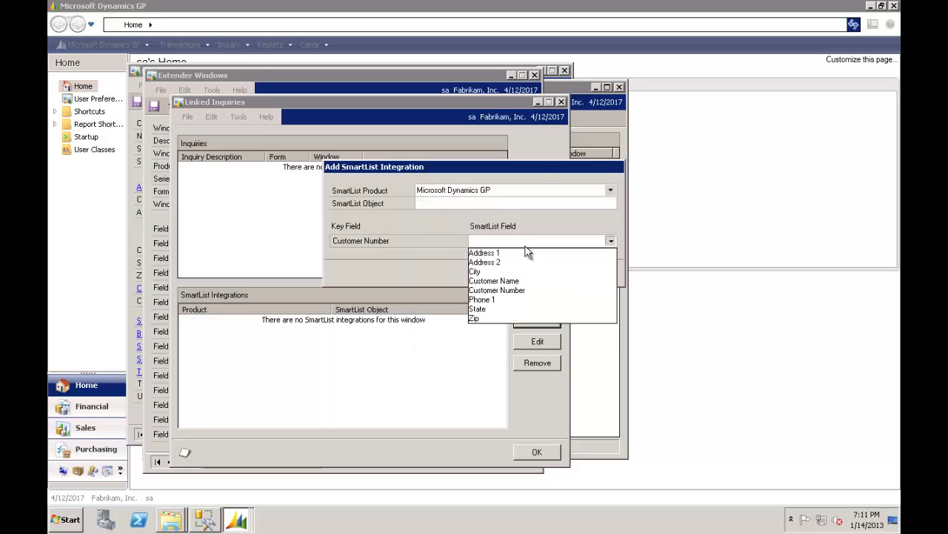
left_click(523, 291)
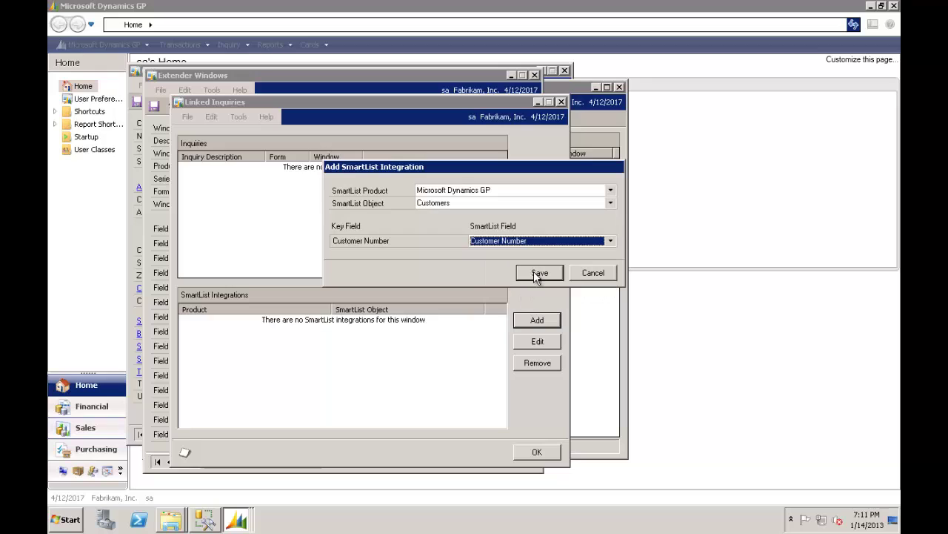
left_click(539, 273)
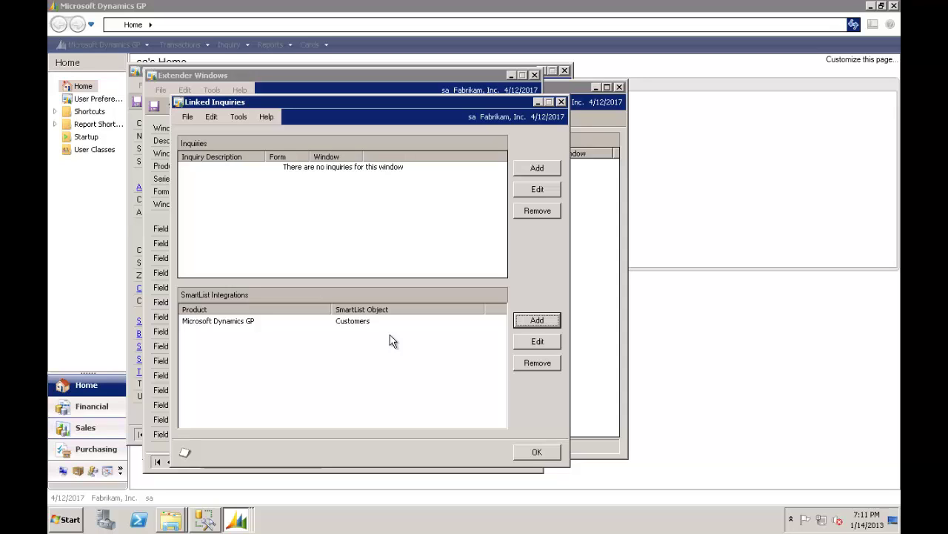
left_click(537, 453)
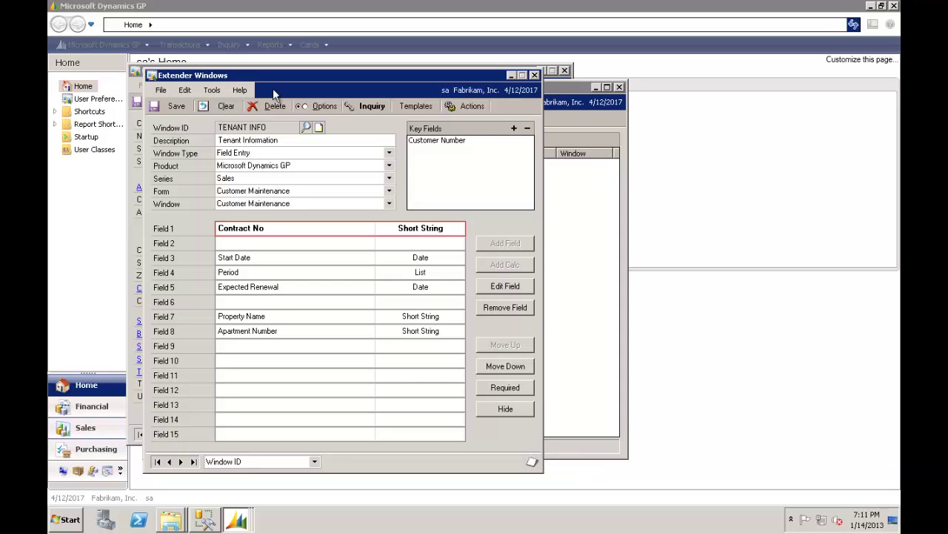
- Save and close the TENANT INFO window definition, then close the old Customer Maintenance window
left_click(175, 105)
left_click(534, 75)
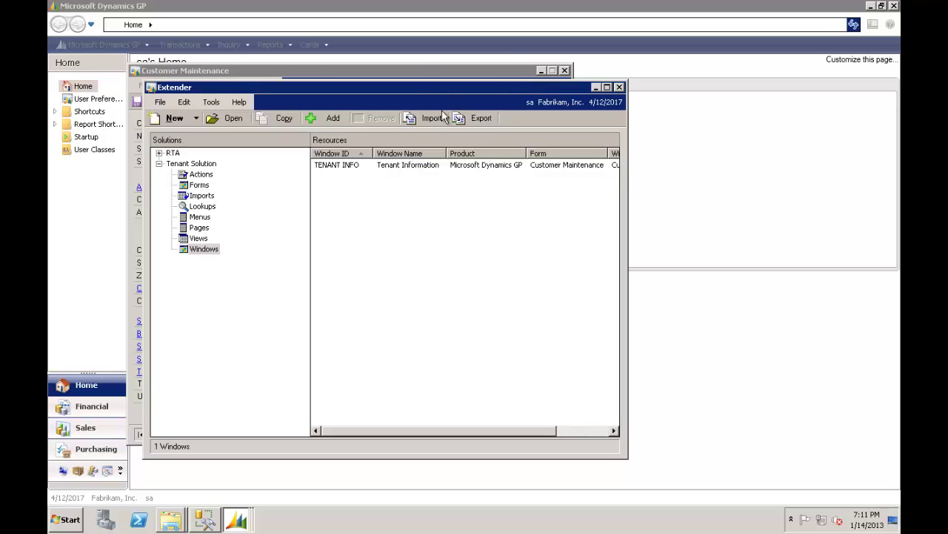
left_click(478, 70)
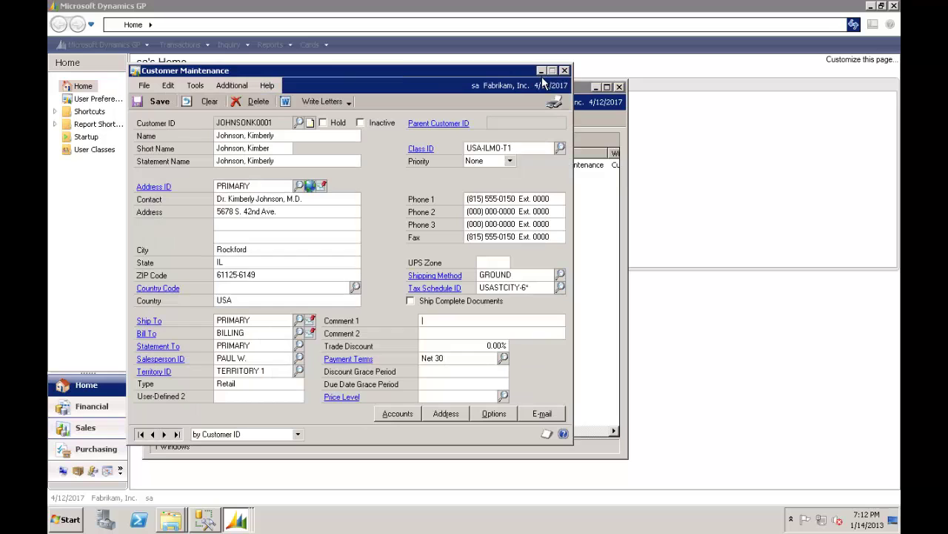
left_click(564, 71)
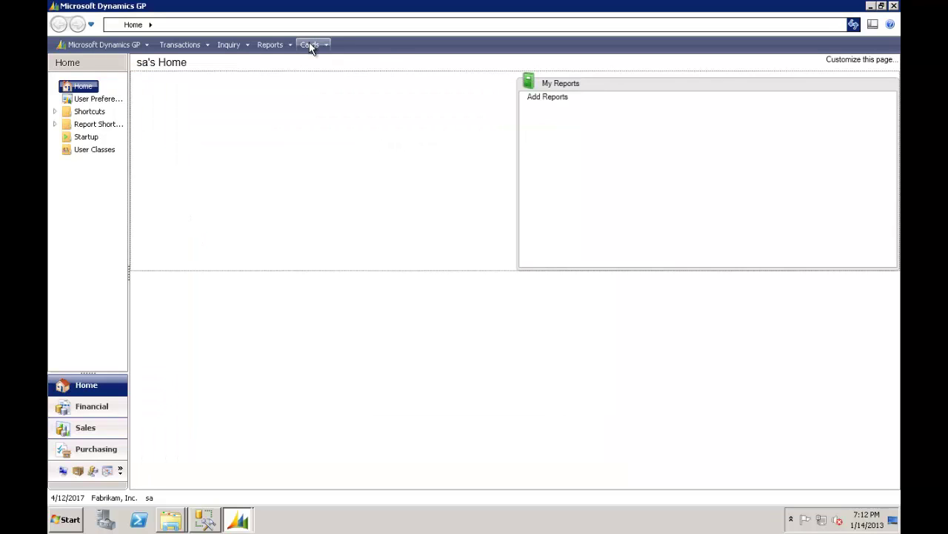
- Load the sample customer's record in a new Customer Maintenance window and show its additional windows
left_click(311, 46)
mouse_move(343, 90)
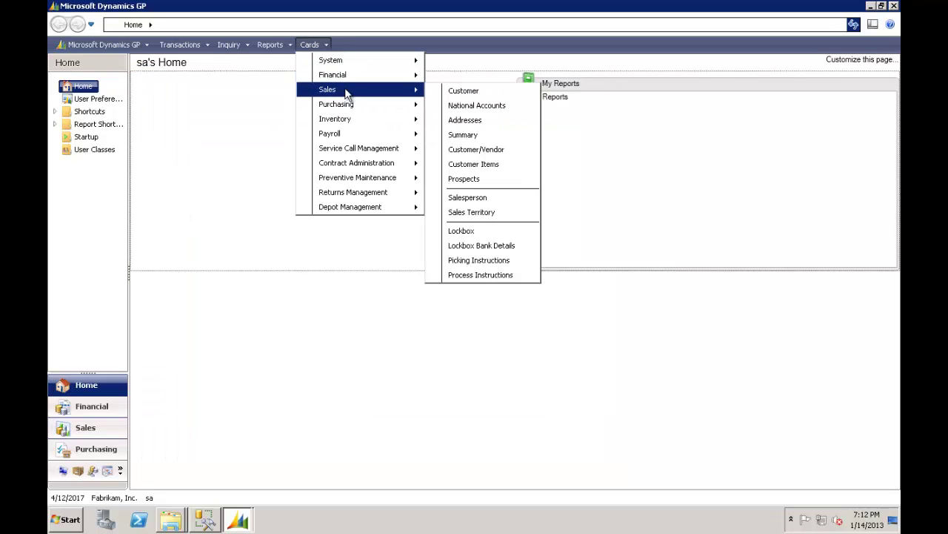
left_click(449, 92)
type("JOH")
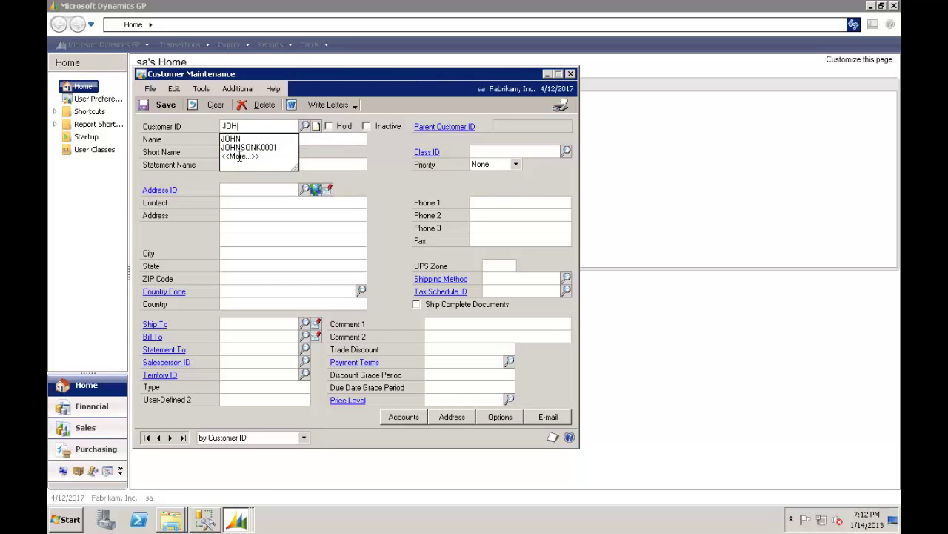
key("Down")
key("Down")
key("Caps_Lock")
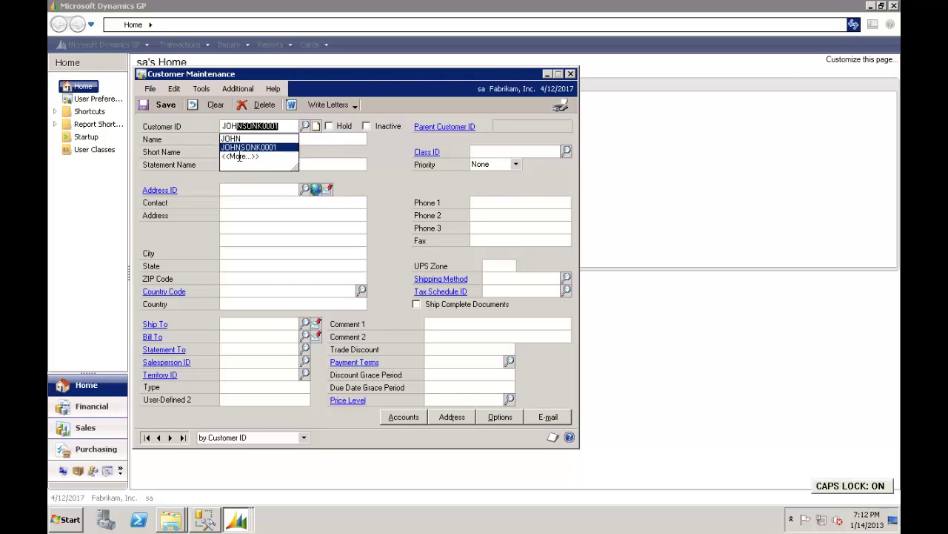
key("Caps_Lock")
key("Tab")
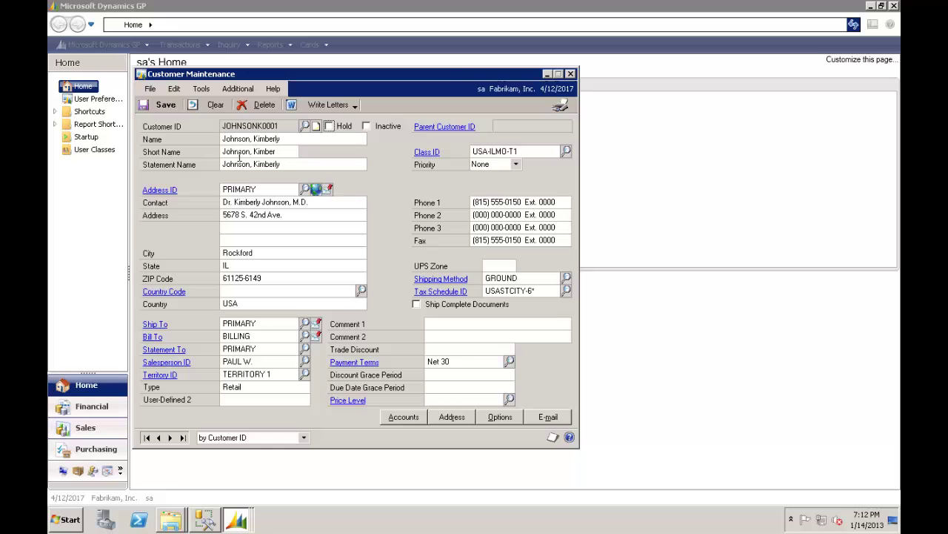
left_click(250, 88)
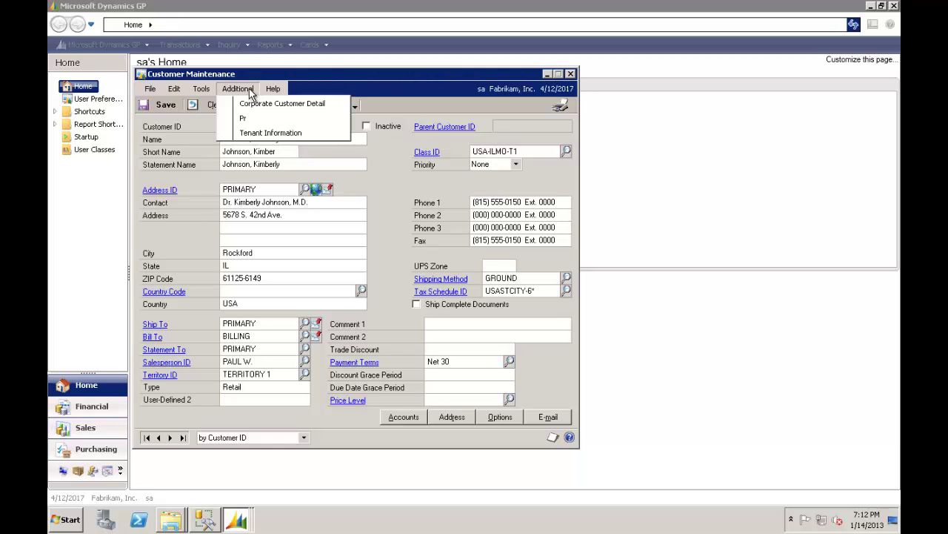
- Open the customer's Tenant Information window and enter the contract number
left_click(294, 134)
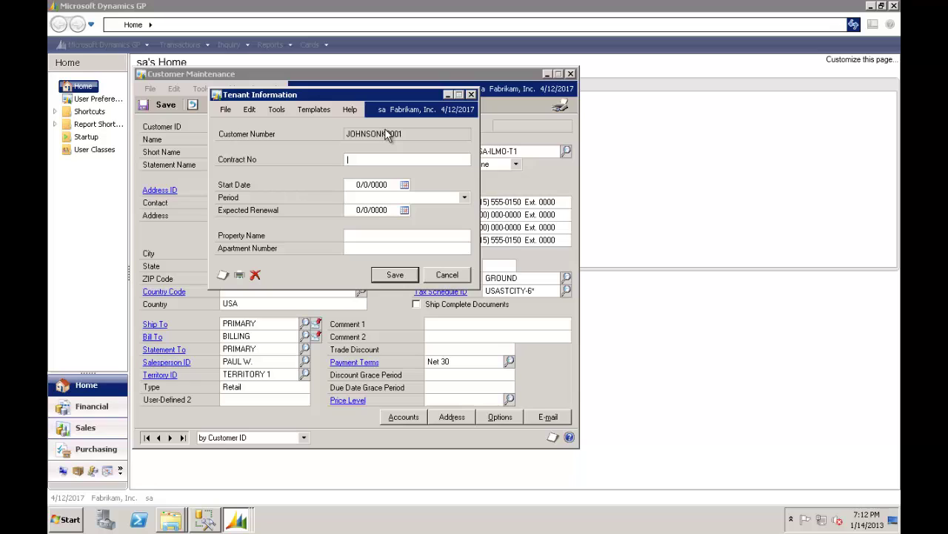
type("CT00009")
key("Tab")
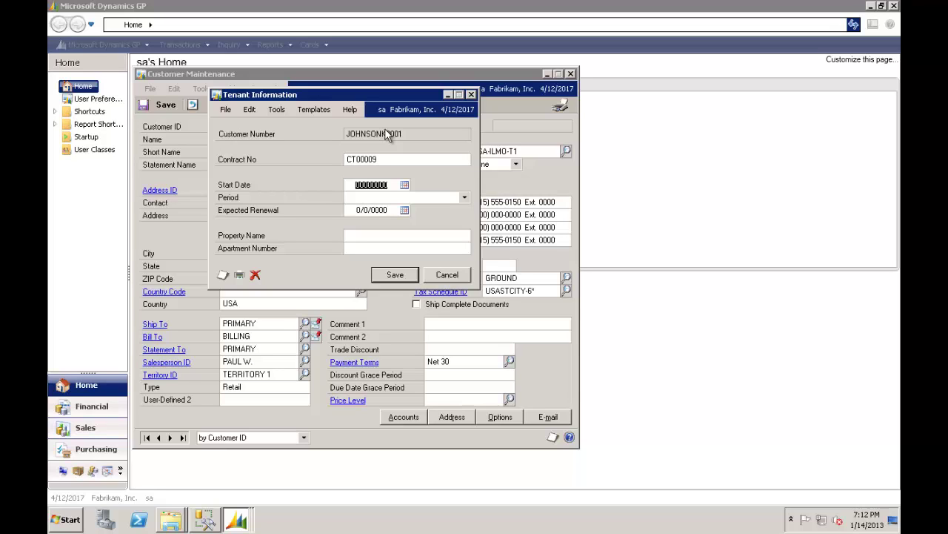
- Set start date 2/1/2013, a 12 Month period, and property Northwest Villas
left_click(405, 184)
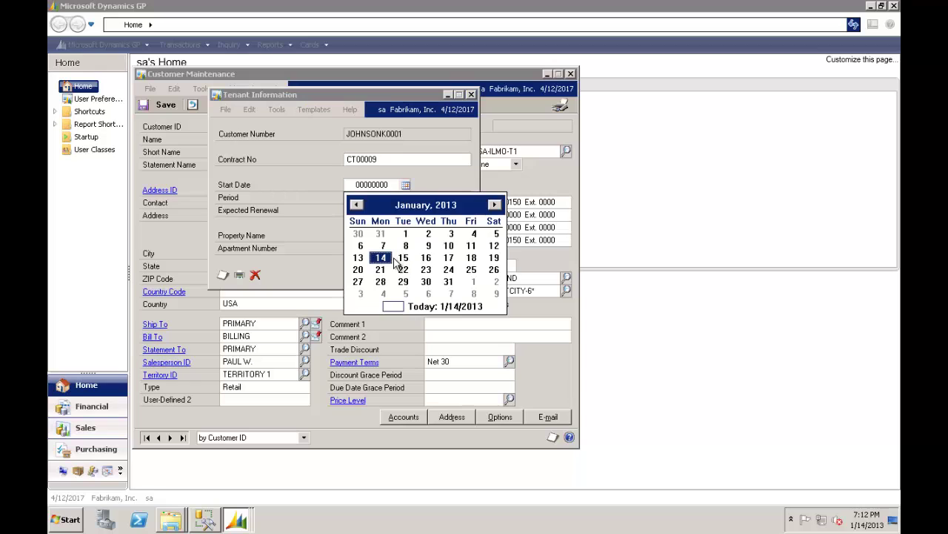
left_click(495, 204)
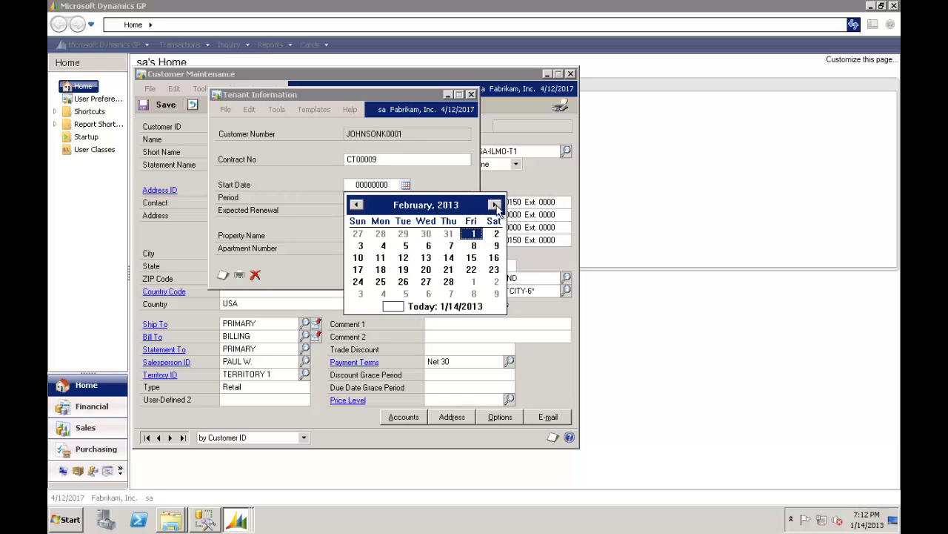
left_click(471, 234)
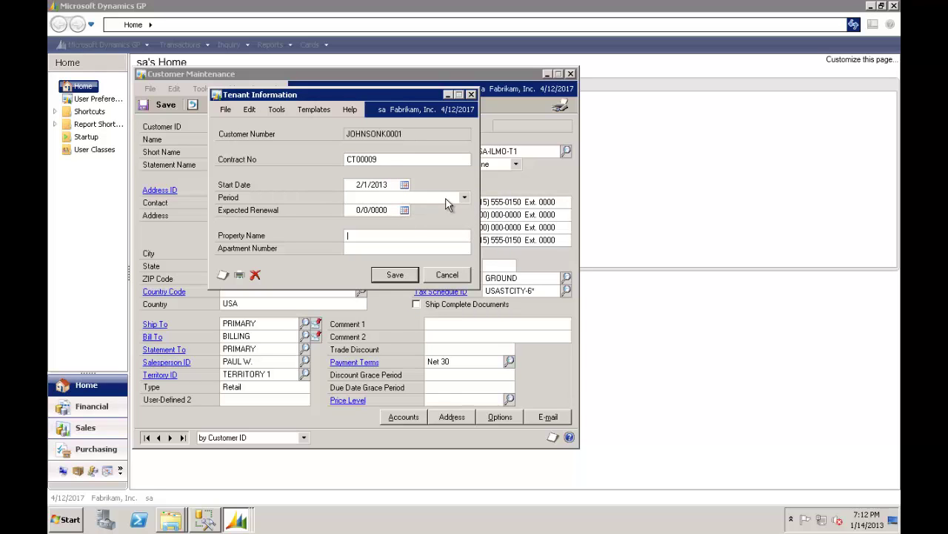
left_click(465, 198)
left_click(427, 210)
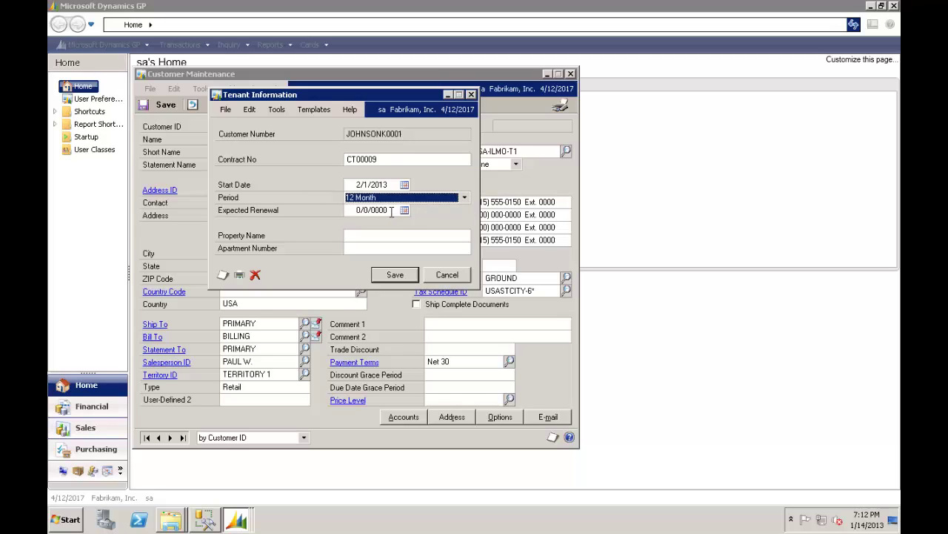
left_click(390, 235)
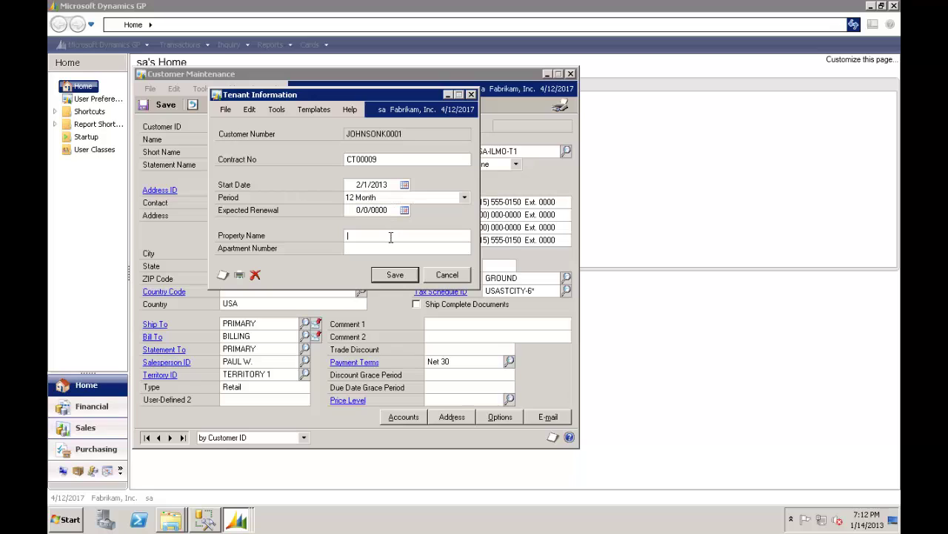
type("Northwest Villas")
key("Tab")
- Enter apartment number 45, then select the property name and apartment values
type("45")
left_click(405, 235)
left_click(405, 236)
double_click(403, 236)
left_click(359, 246)
left_click(400, 235)
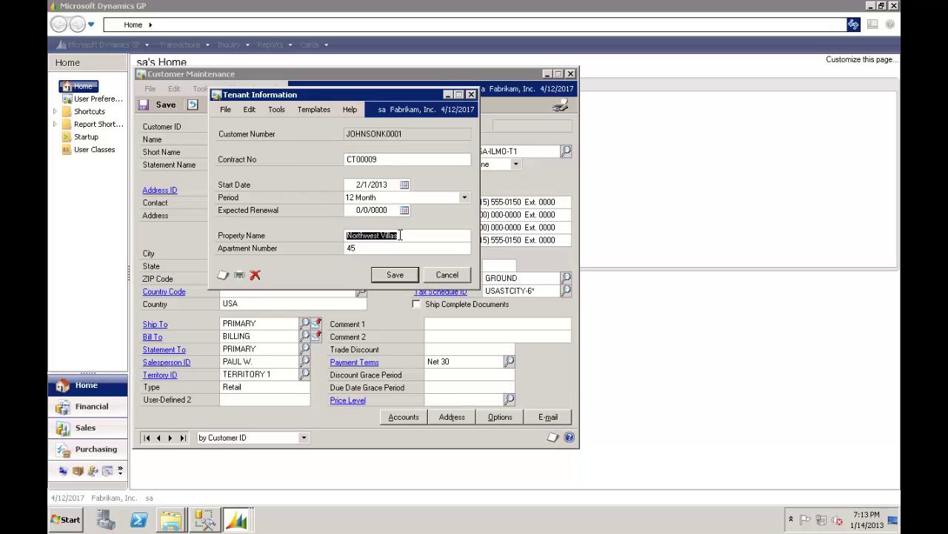